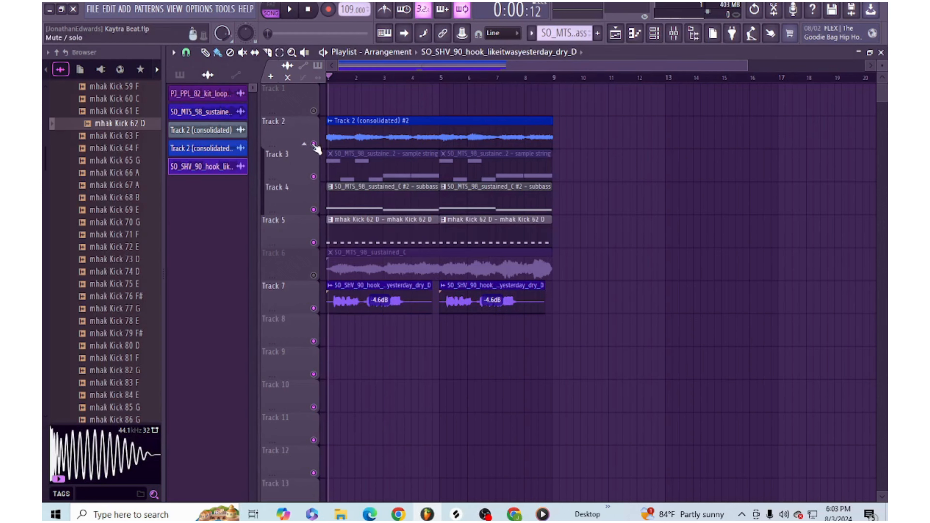
- Play the arrangement and lower the subbass mixer track's volume to about 65% (-8.4 dB)
{"action": "key", "text": "space"}
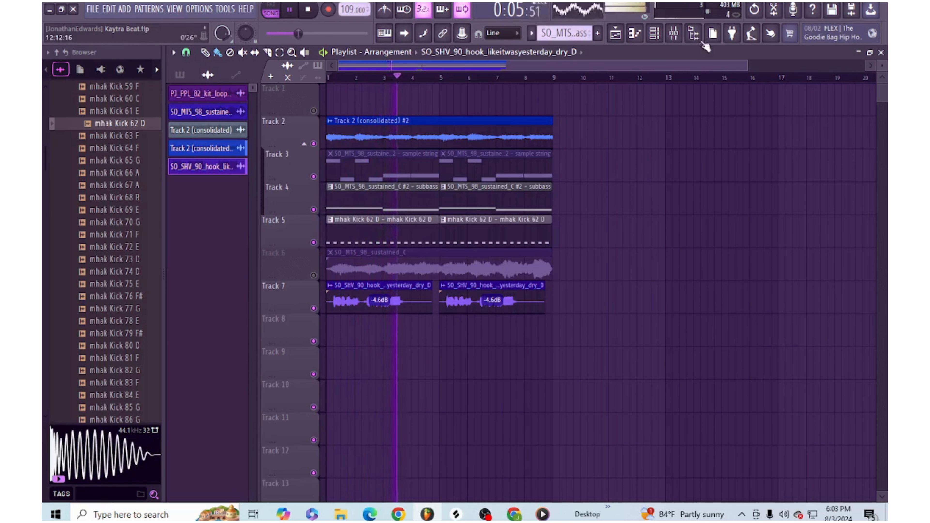
{"action": "left_click", "coordinate": [693, 33]}
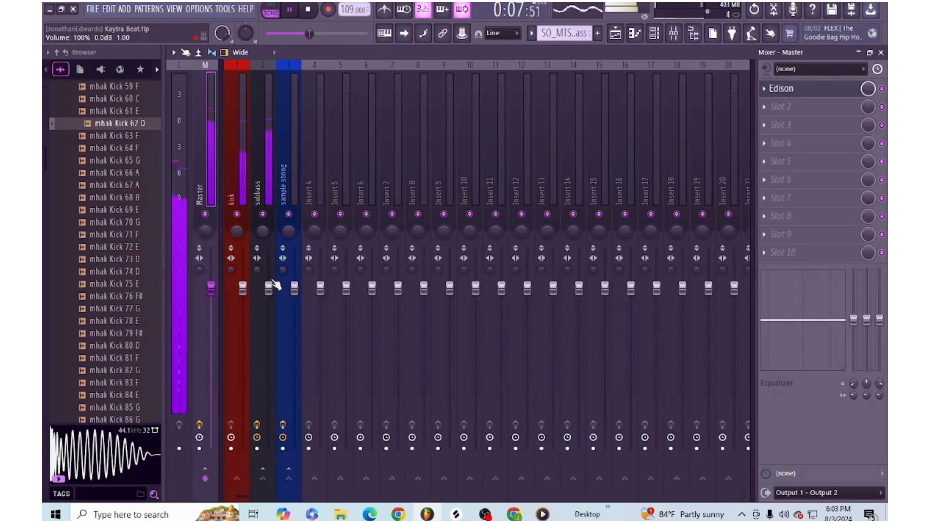
{"action": "left_click_drag", "start_coordinate": [269, 288], "coordinate": [268, 341]}
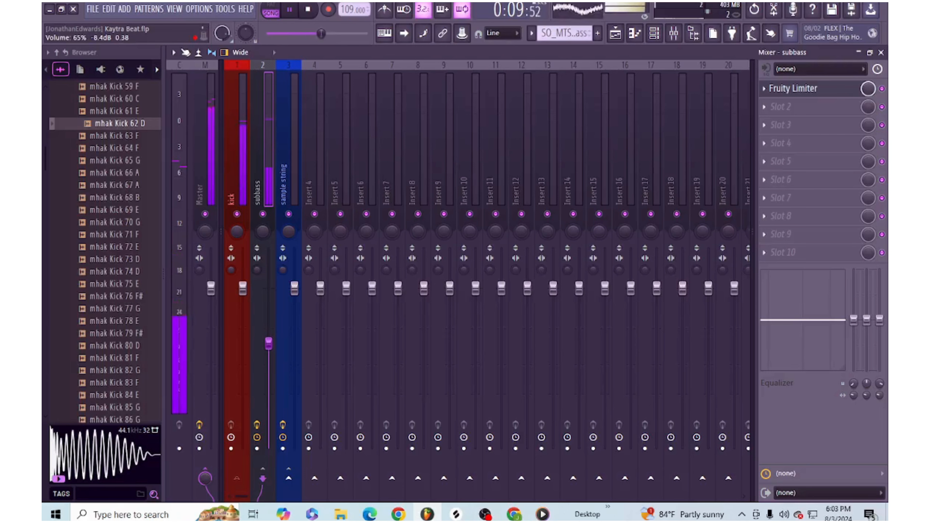
- Route the Track 2 (consolidated) #2 audio clip to the sample string mixer track
{"action": "left_click", "coordinate": [618, 34]}
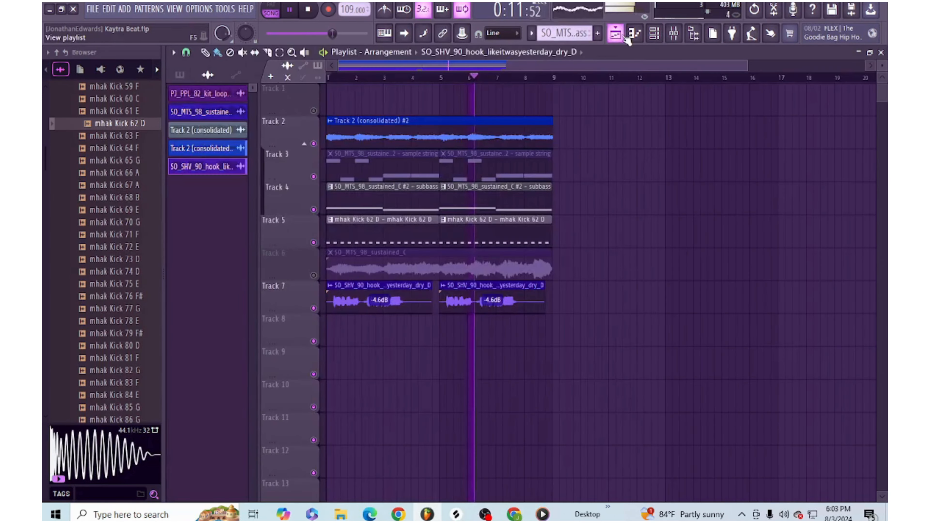
{"action": "left_click", "coordinate": [440, 137]}
{"action": "double_click", "coordinate": [440, 138]}
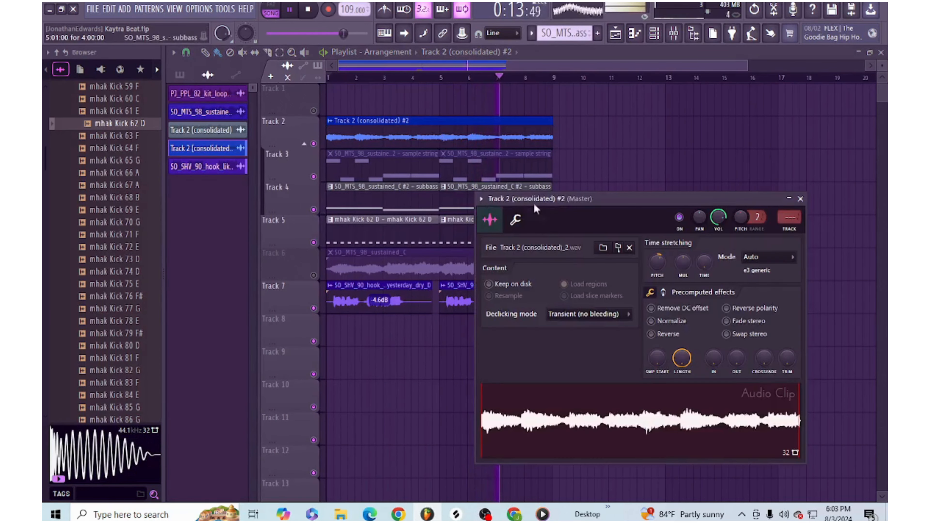
{"action": "scroll", "coordinate": [791, 216], "scroll_direction": "up", "scroll_amount": 3}
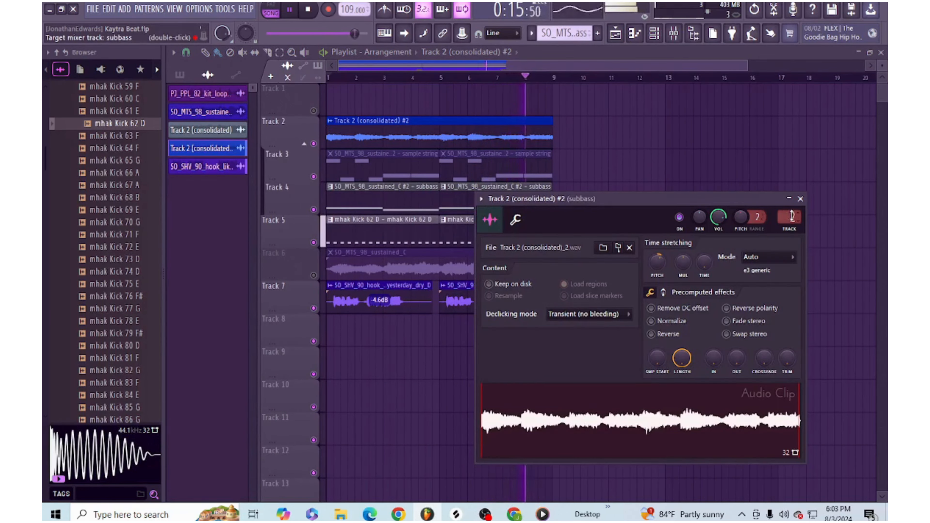
- Delete the Fruity Limiter from the sample string mixer track and lower the track's volume to about 99% (-0.2 dB)
{"action": "left_click", "coordinate": [674, 34]}
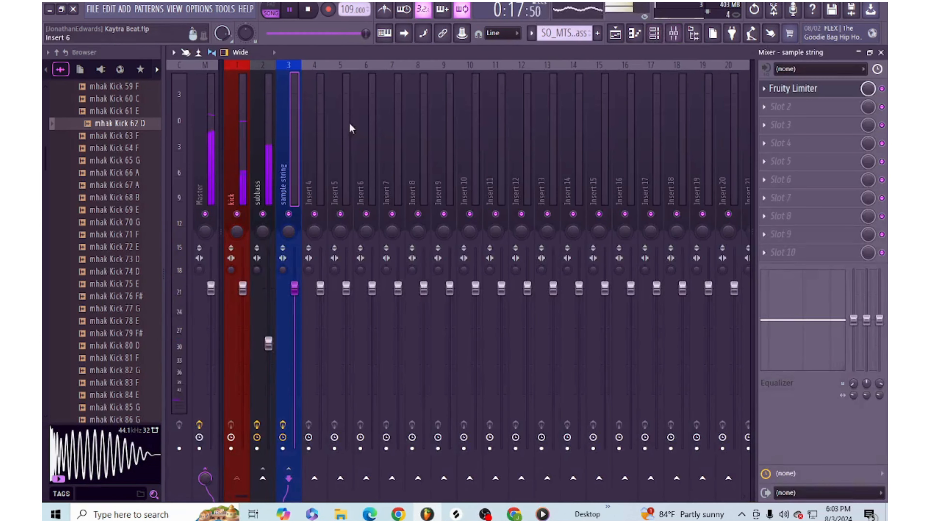
{"action": "left_click", "coordinate": [764, 89]}
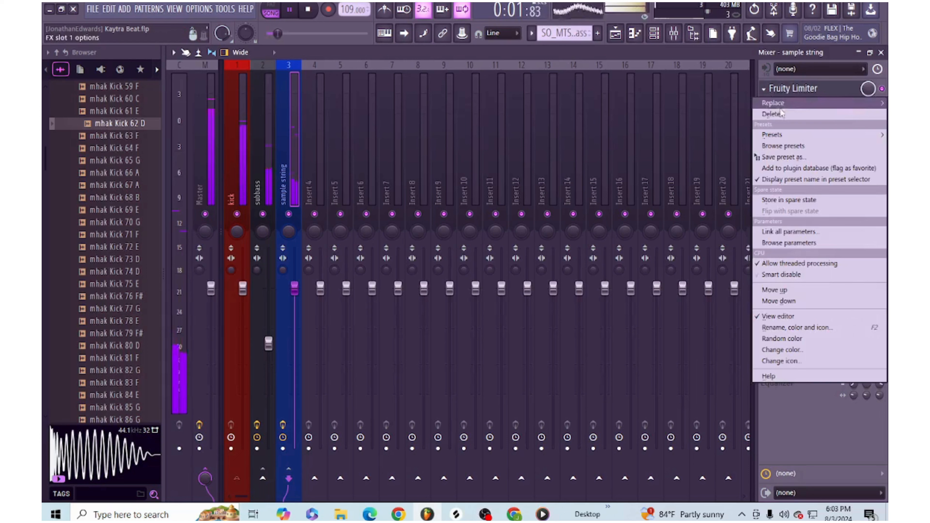
{"action": "left_click", "coordinate": [773, 113]}
{"action": "left_click", "coordinate": [505, 294]}
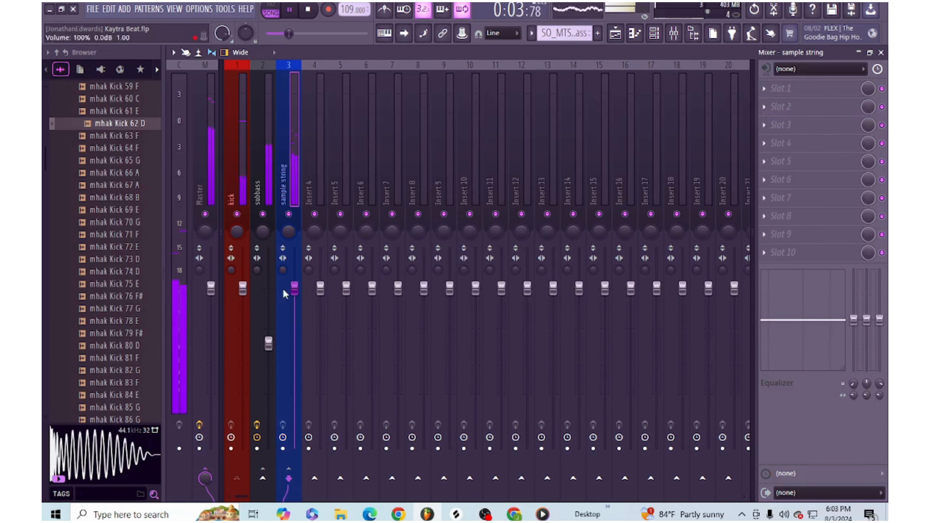
{"action": "left_click_drag", "start_coordinate": [292, 290], "coordinate": [291, 292]}
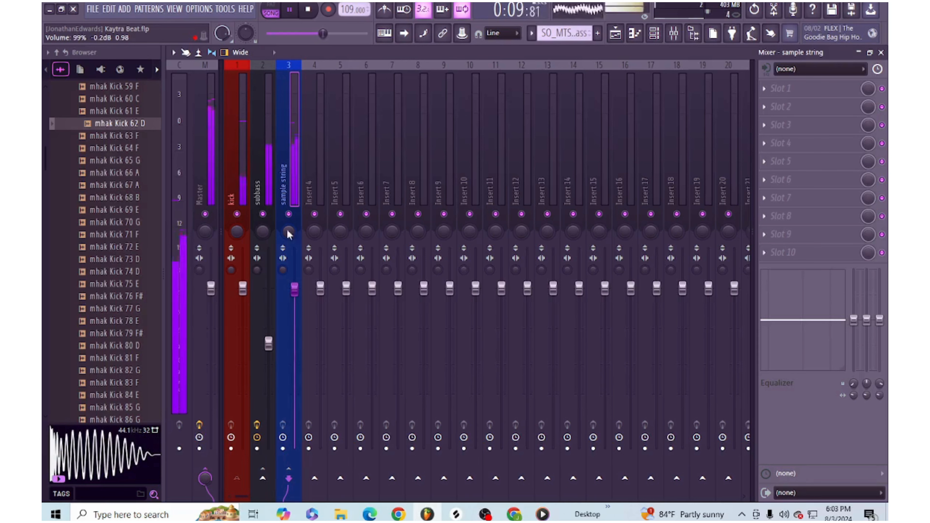
- Load a Fruity Limiter in slot 1 of the sample string track, in COMP mode with the kick as sidechain source
{"action": "left_click", "coordinate": [762, 90]}
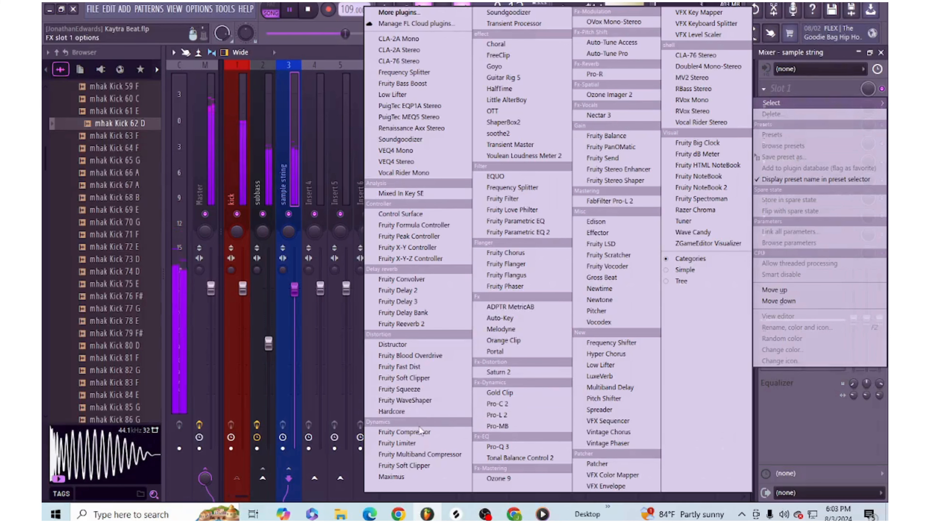
{"action": "left_click", "coordinate": [417, 442]}
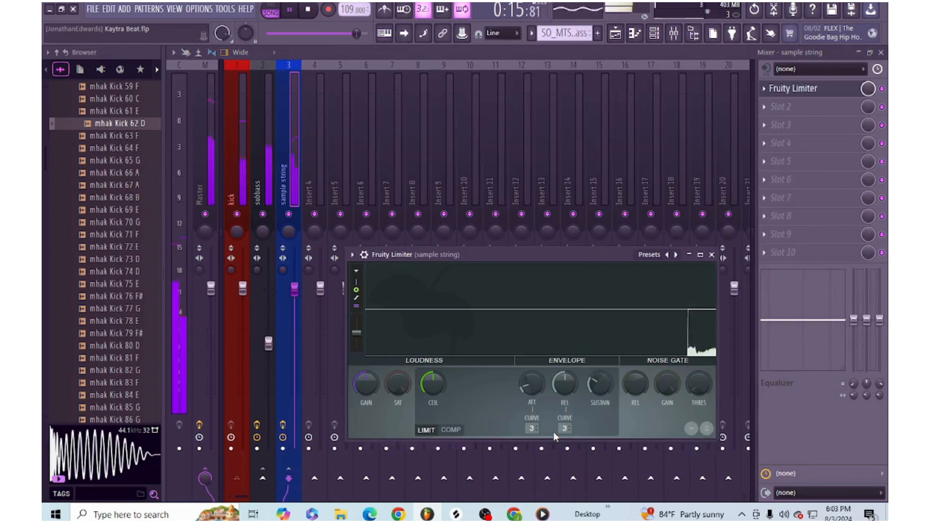
{"action": "left_click", "coordinate": [451, 429]}
{"action": "left_click", "coordinate": [565, 428]}
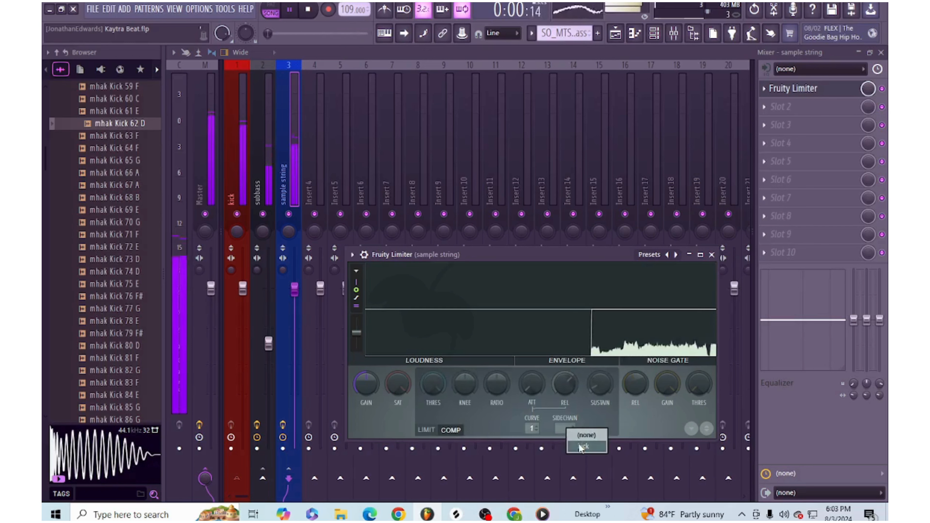
{"action": "left_click", "coordinate": [581, 448]}
- Lower the sample string compressor's threshold and raise its ratio to about 7.3:1, minimize the plugin and stop playback
{"action": "left_click_drag", "start_coordinate": [429, 384], "coordinate": [429, 429]}
{"action": "left_click_drag", "start_coordinate": [495, 383], "coordinate": [495, 353]}
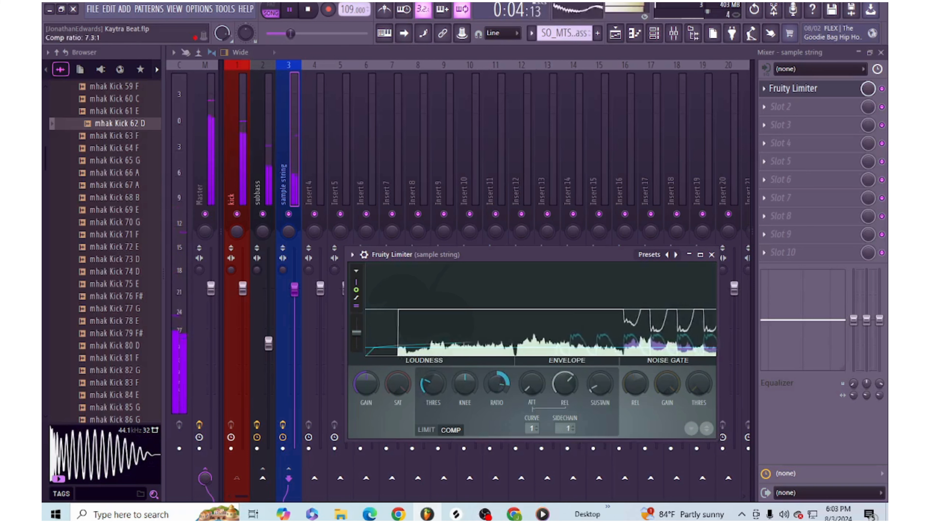
{"action": "left_click", "coordinate": [689, 254]}
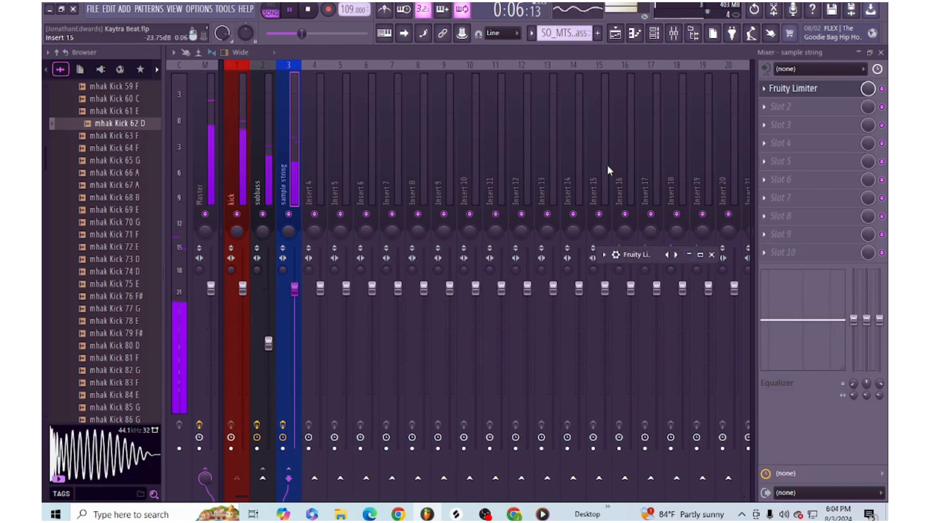
{"action": "key", "text": "space"}
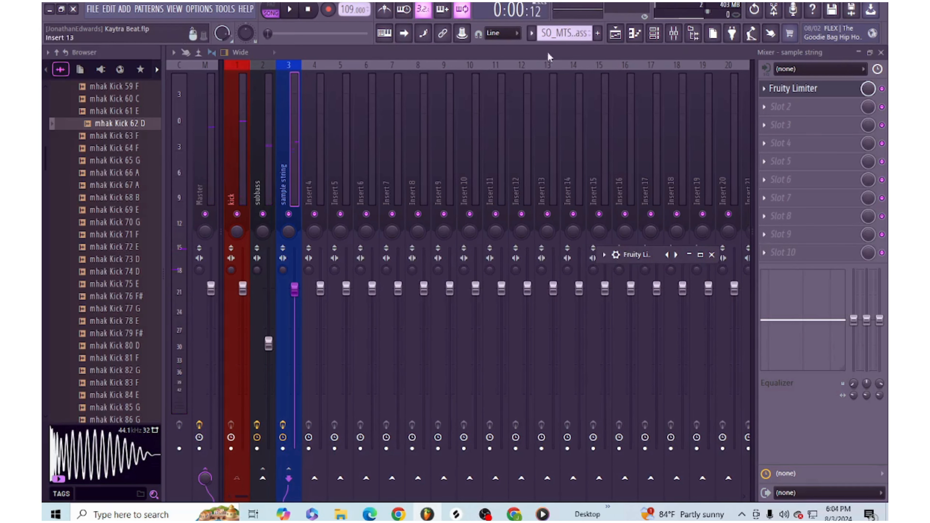
- Rename the vocal hook audio clip on playlist Track 7 to "vox"
{"action": "left_click", "coordinate": [616, 34]}
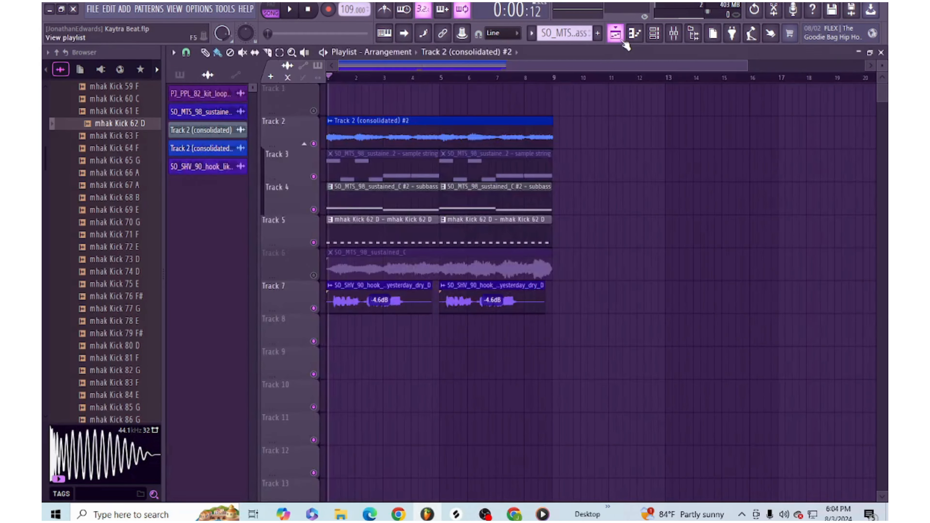
{"action": "double_click", "coordinate": [355, 292]}
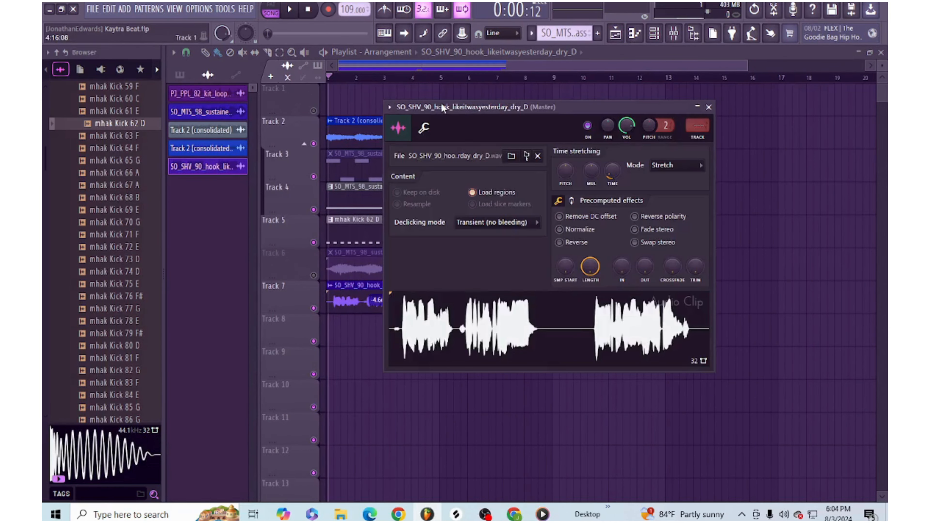
{"action": "left_click", "coordinate": [389, 107]}
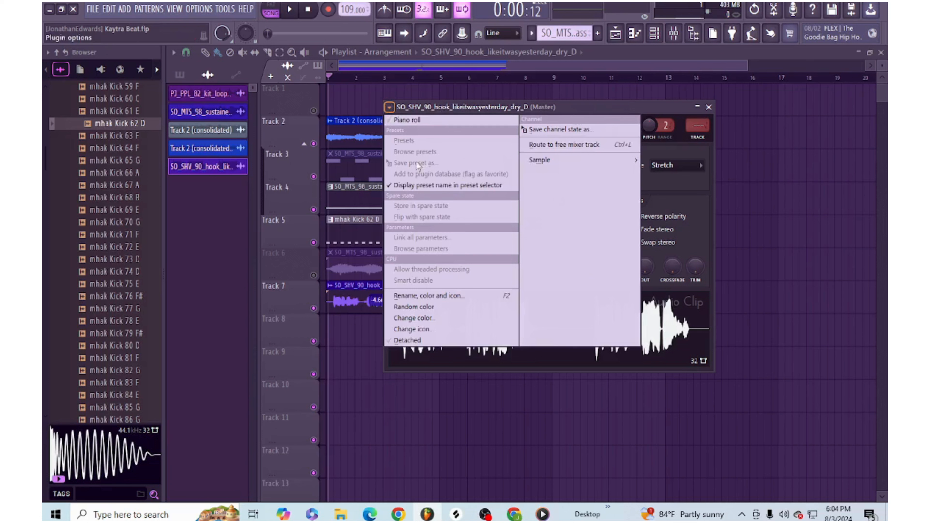
{"action": "left_click", "coordinate": [434, 296]}
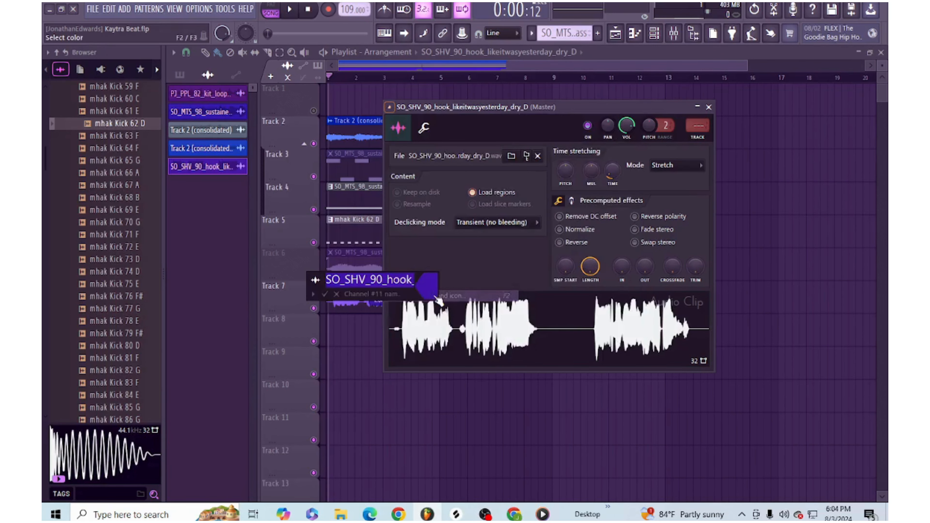
{"action": "type", "text": "Vox"}
{"action": "key", "text": "Return"}
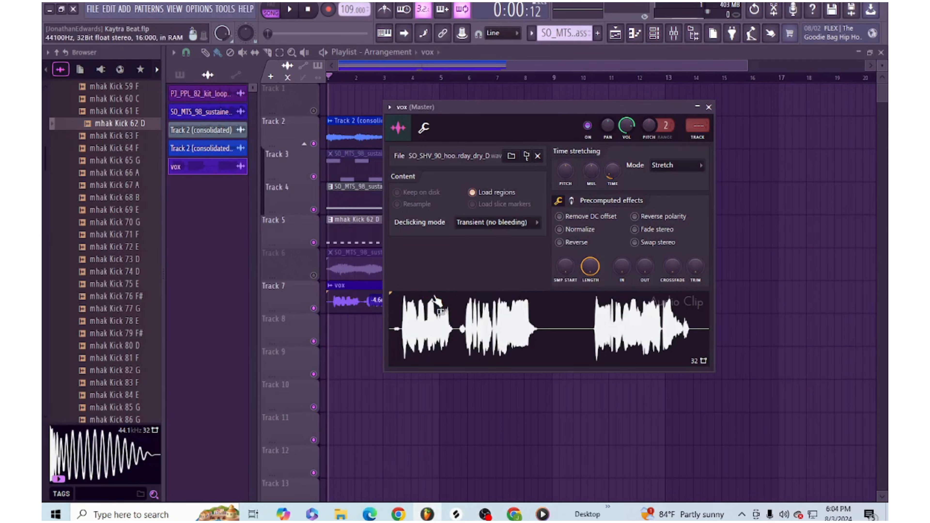
- Route the vox clip to mixer track 4 and load Pro-Q 3 in its first effect slot
{"action": "key", "text": "F9"}
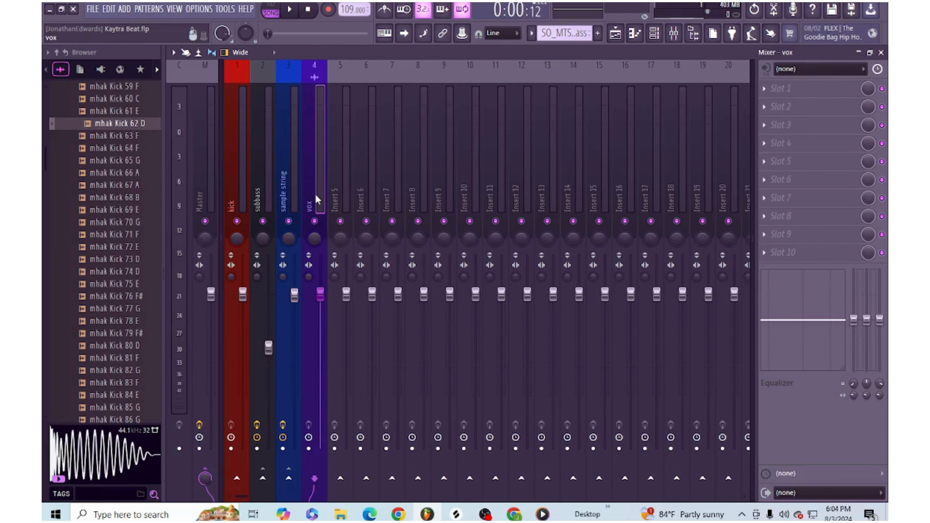
{"action": "left_click", "coordinate": [766, 92]}
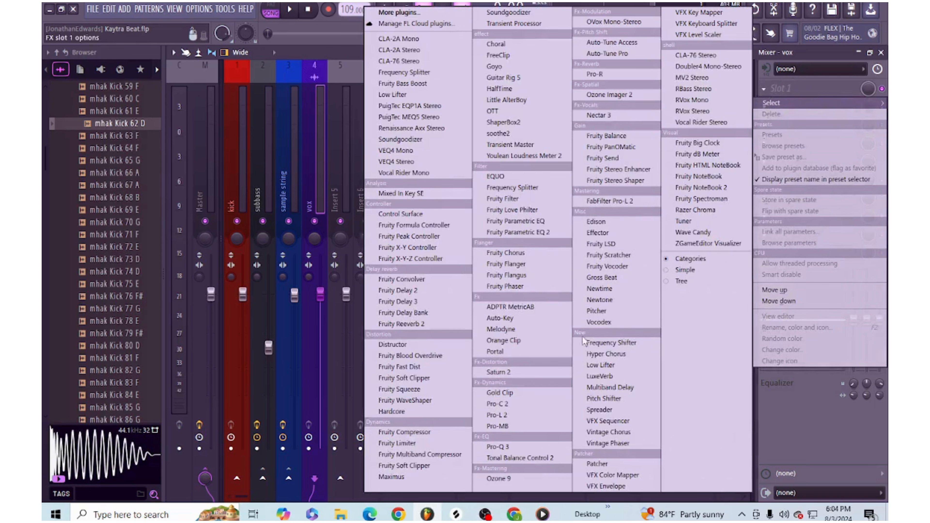
{"action": "left_click", "coordinate": [537, 446]}
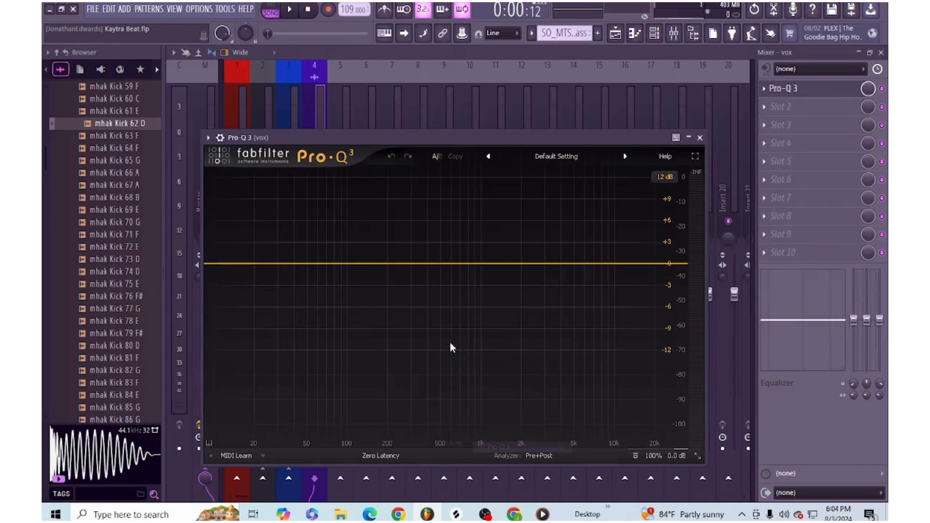
{"action": "left_click_drag", "start_coordinate": [413, 151], "coordinate": [575, 170]}
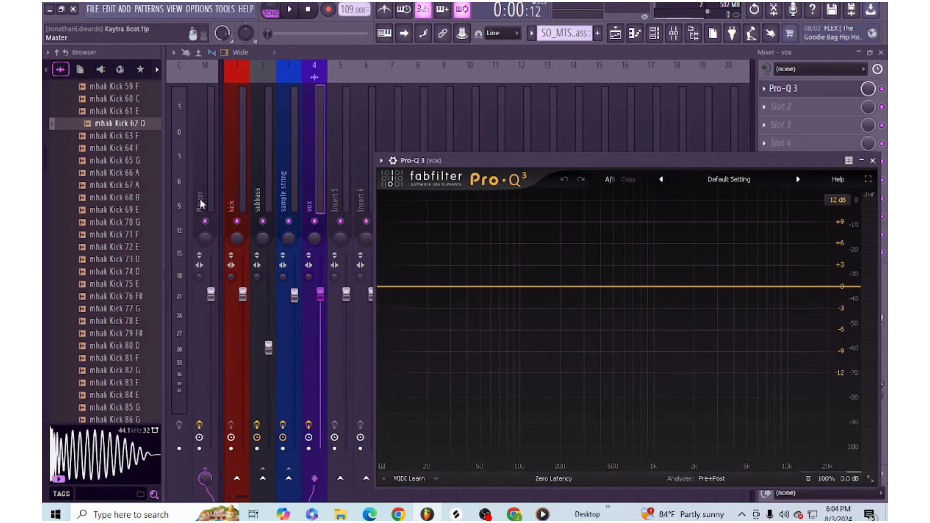
- Load Pro-Q 3 in slot 2 of the sample string mixer track and briefly play the song to preview its spectrum
{"action": "left_click", "coordinate": [232, 201]}
{"action": "left_click", "coordinate": [289, 191]}
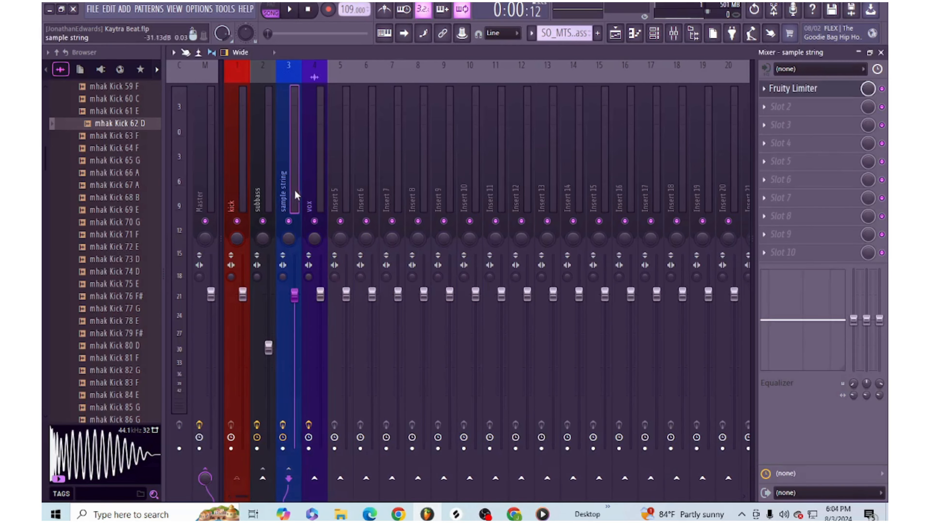
{"action": "left_click", "coordinate": [779, 106]}
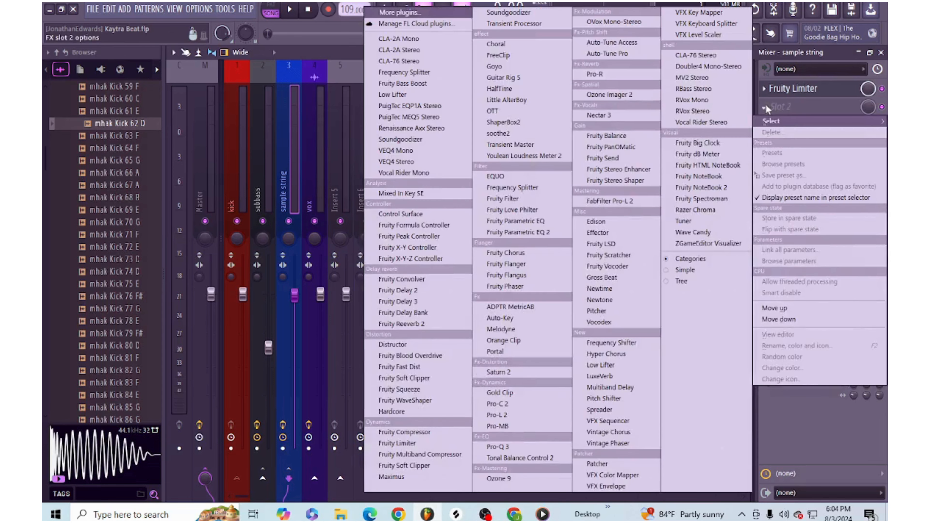
{"action": "left_click", "coordinate": [501, 446]}
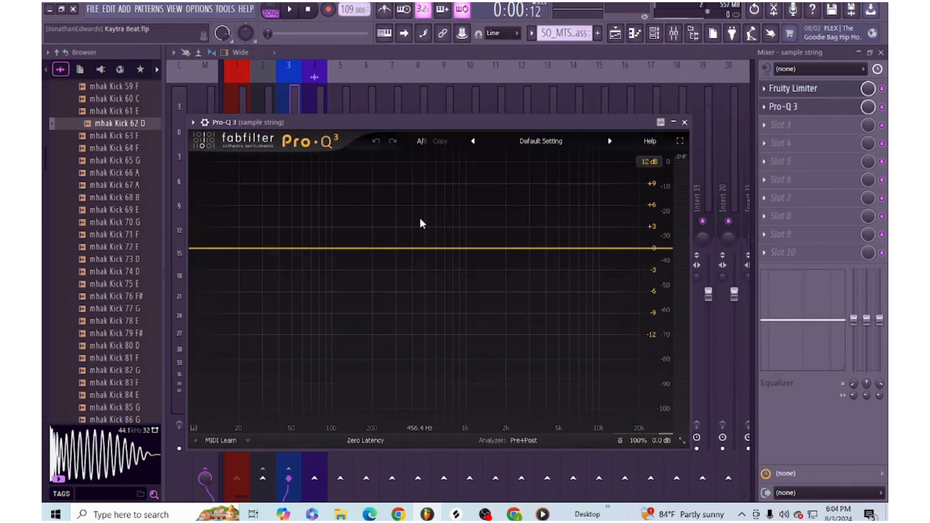
{"action": "key", "text": "space"}
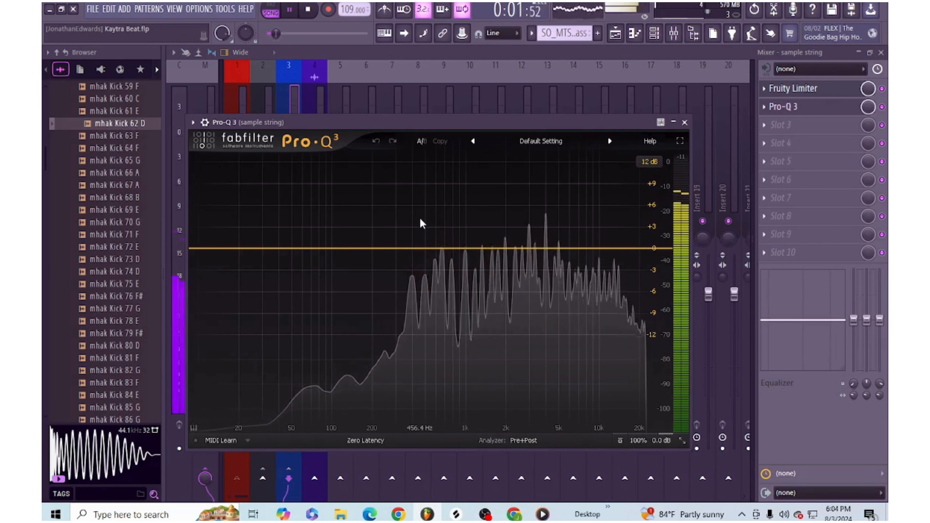
{"action": "key", "text": "space"}
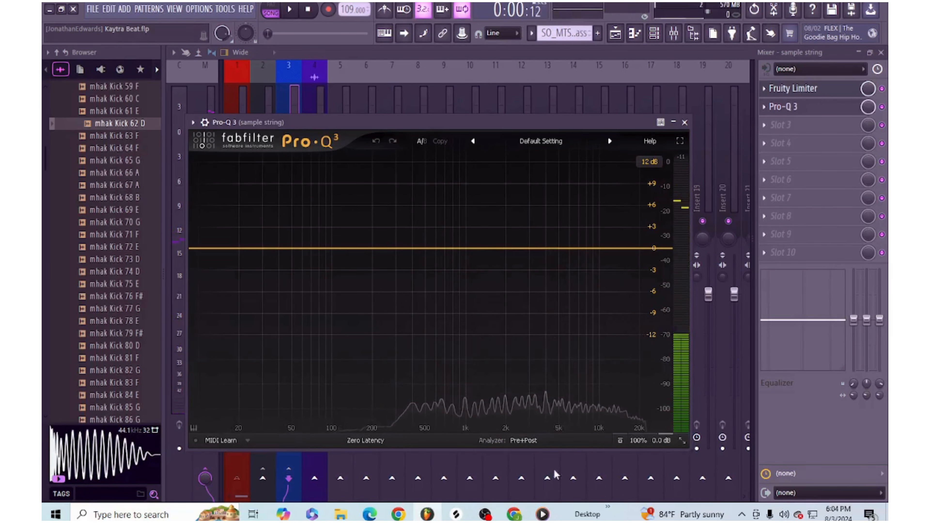
- Overlay the vox external spectrum in the sample string Pro-Q 3 analyzer, play the song to compare frequency collisions, and pause
{"action": "left_click", "coordinate": [531, 440]}
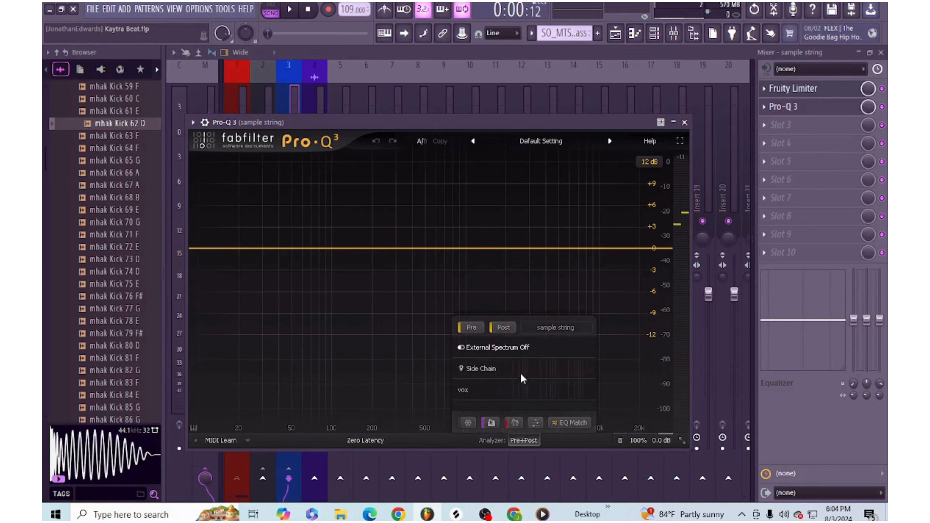
{"action": "mouse_move", "coordinate": [502, 400]}
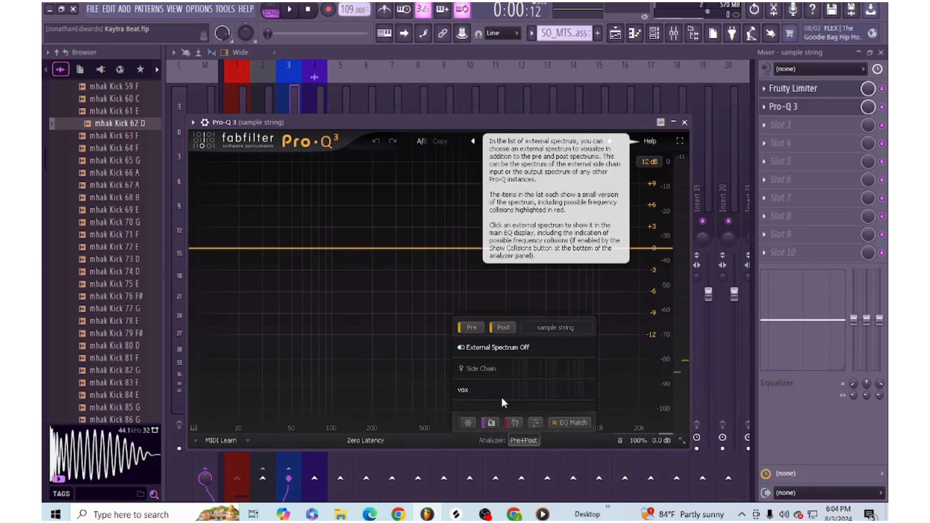
{"action": "left_click", "coordinate": [502, 398]}
{"action": "key", "text": "space"}
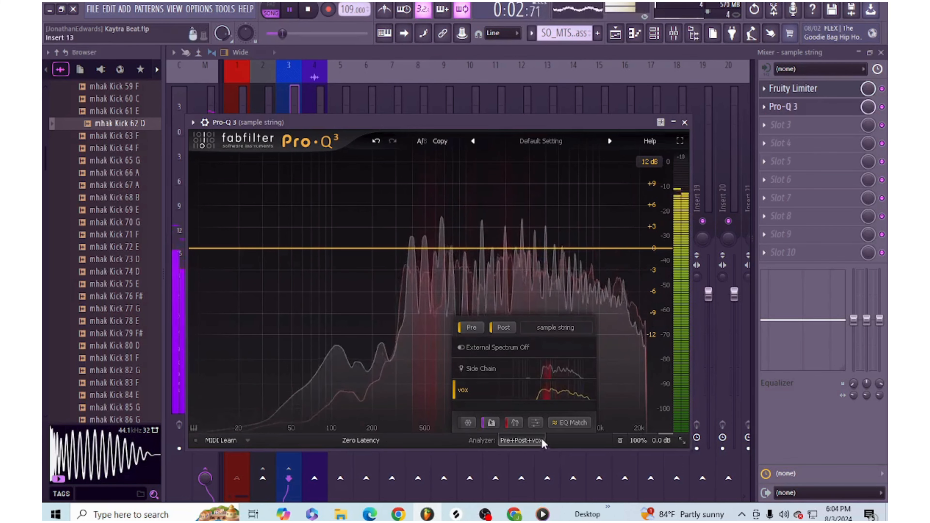
{"action": "left_click", "coordinate": [535, 441]}
{"action": "left_click", "coordinate": [535, 442]}
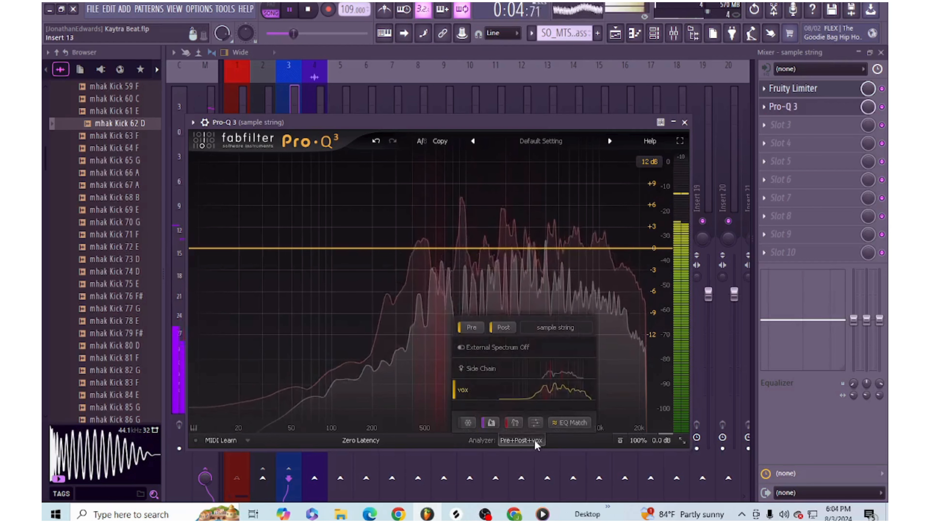
{"action": "left_click", "coordinate": [290, 10]}
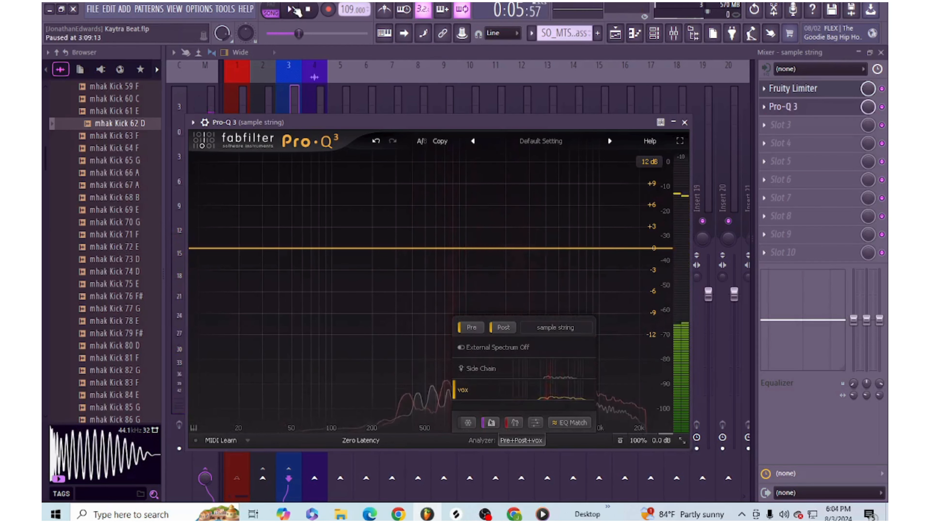
- Resume playback with the analyzer options closed to examine overlapping peaks of the sample string and vox spectra, then stop
{"action": "left_click", "coordinate": [293, 10]}
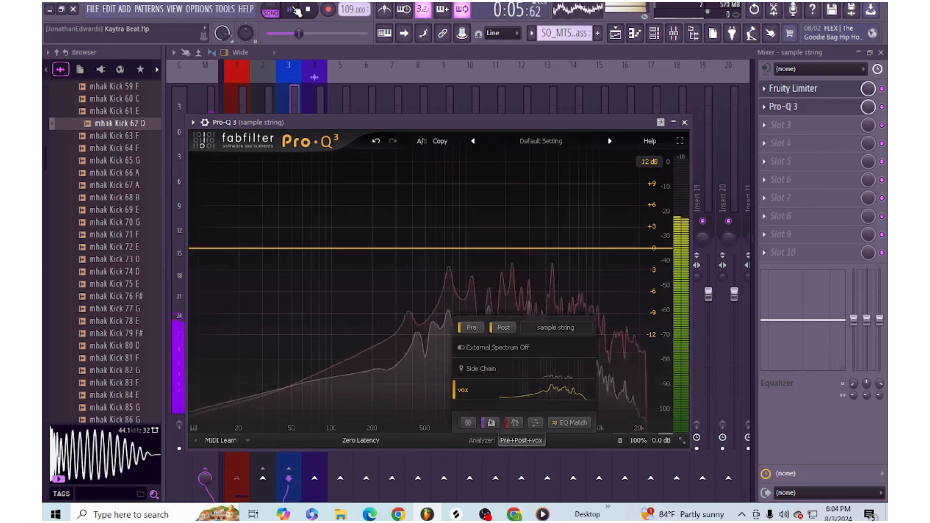
{"action": "left_click", "coordinate": [520, 440]}
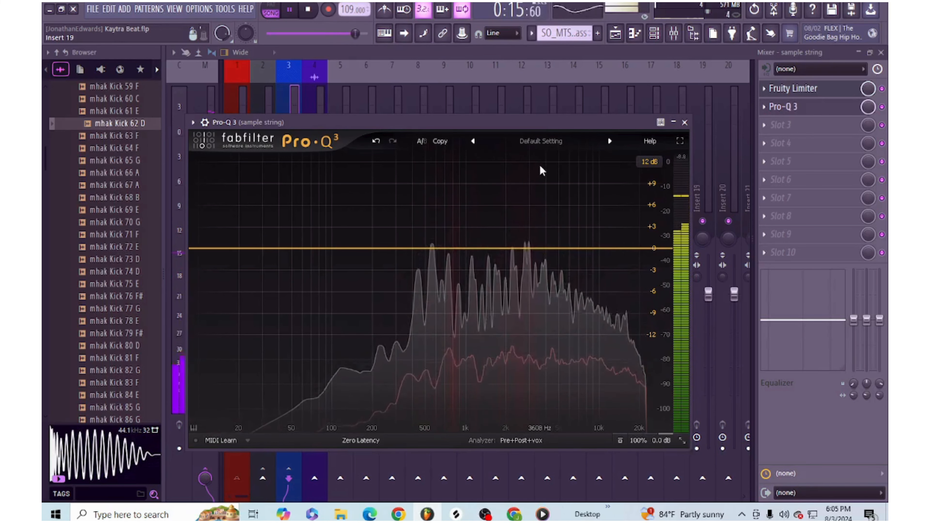
{"action": "key", "text": "space"}
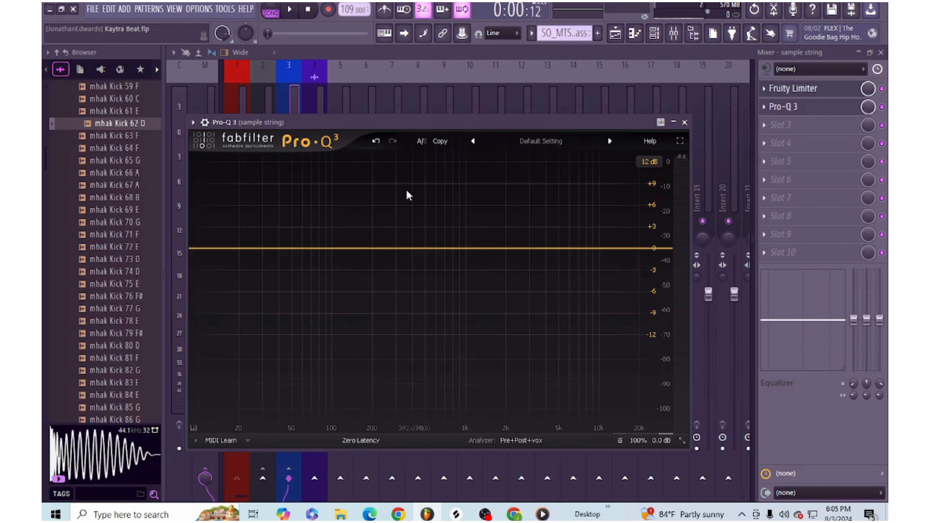
- Inspect the kick sidechain reaction in the subbass track's Fruity Limiter during playback, enlarging and restoring its window, then pause
{"action": "left_click_drag", "start_coordinate": [443, 116], "coordinate": [643, 152]}
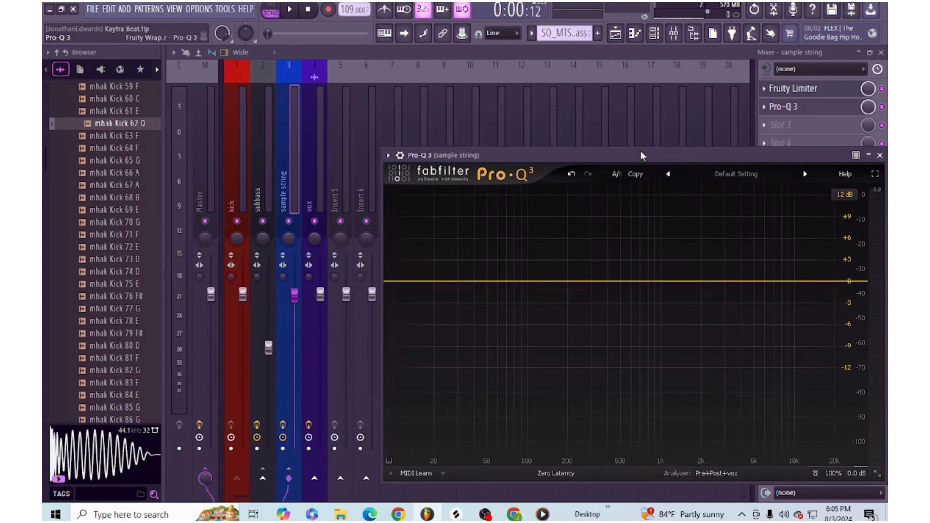
{"action": "left_click", "coordinate": [316, 194]}
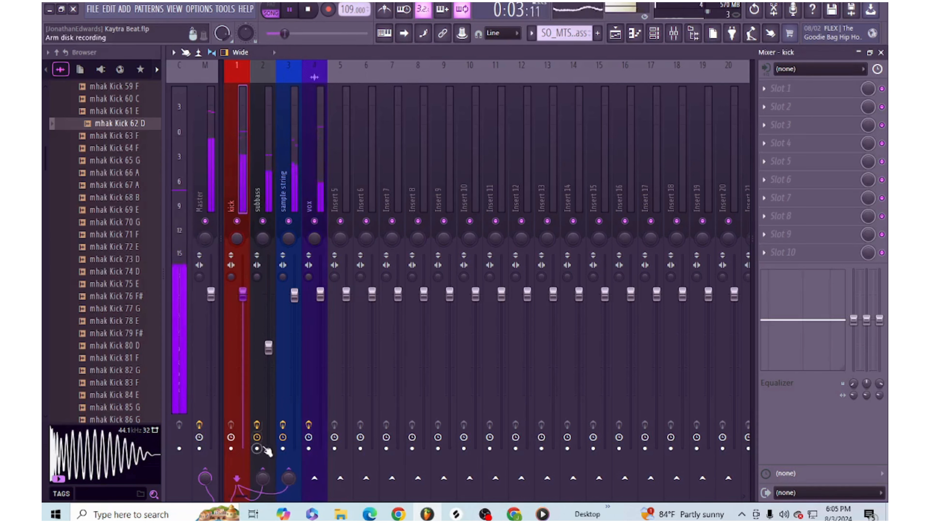
{"action": "left_click", "coordinate": [268, 188]}
{"action": "left_click", "coordinate": [793, 88]}
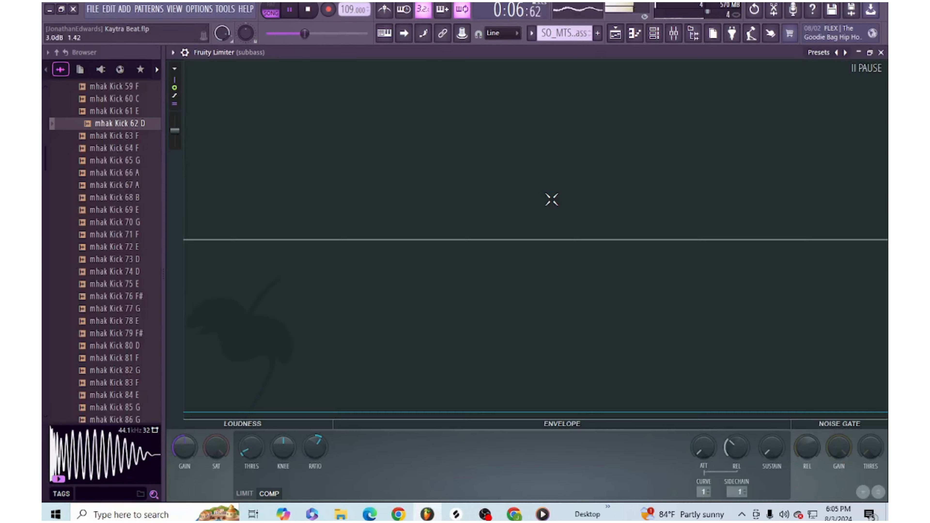
{"action": "double_click", "coordinate": [552, 198]}
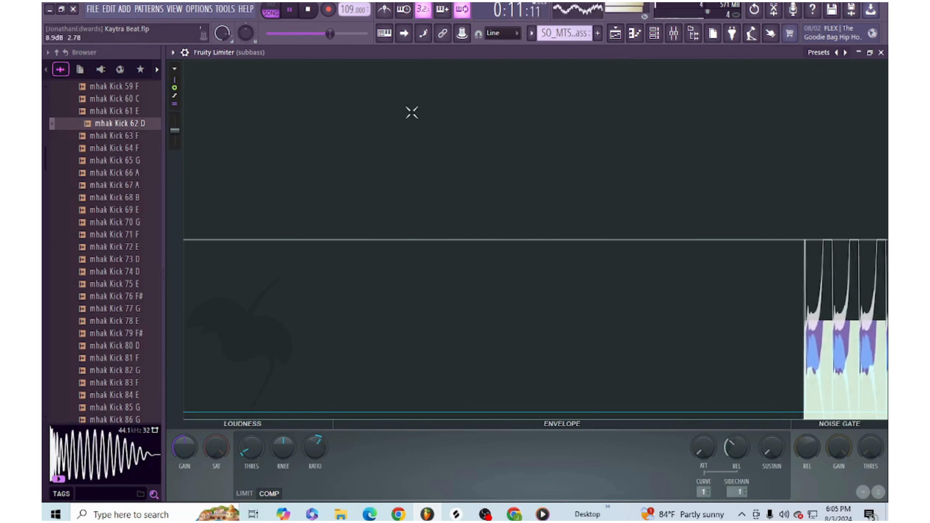
{"action": "left_click", "coordinate": [870, 53]}
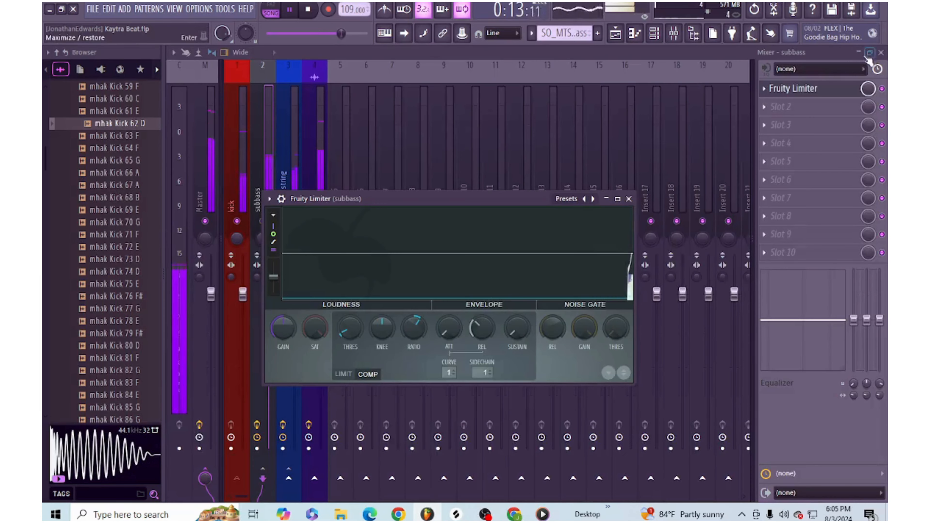
{"action": "left_click", "coordinate": [300, 12]}
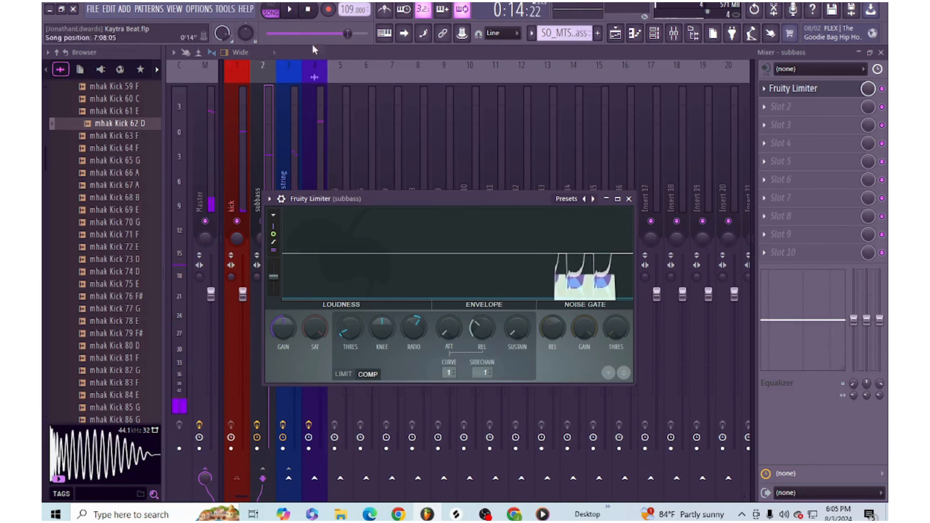
- Sidechain the vox mixer track to the sample string track
{"action": "left_click", "coordinate": [253, 174]}
{"action": "left_click", "coordinate": [304, 187]}
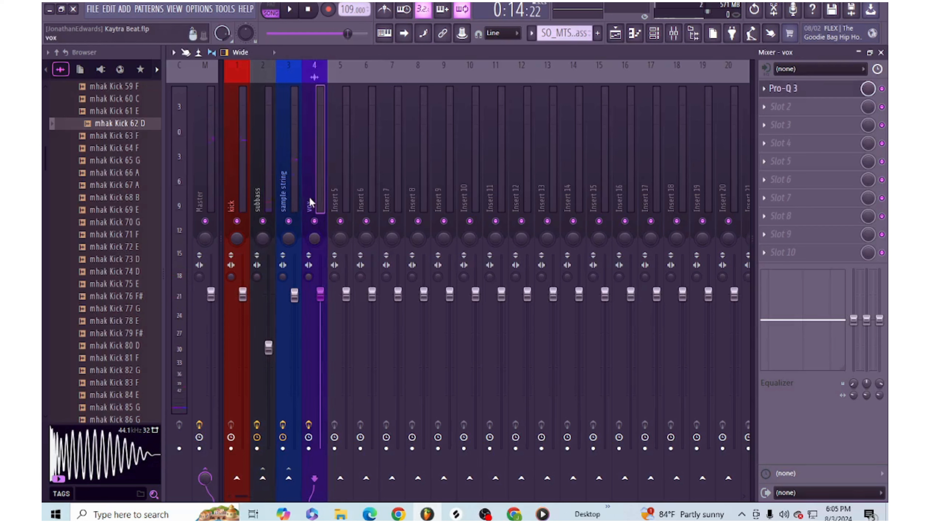
{"action": "left_click", "coordinate": [294, 204]}
{"action": "left_click", "coordinate": [311, 203]}
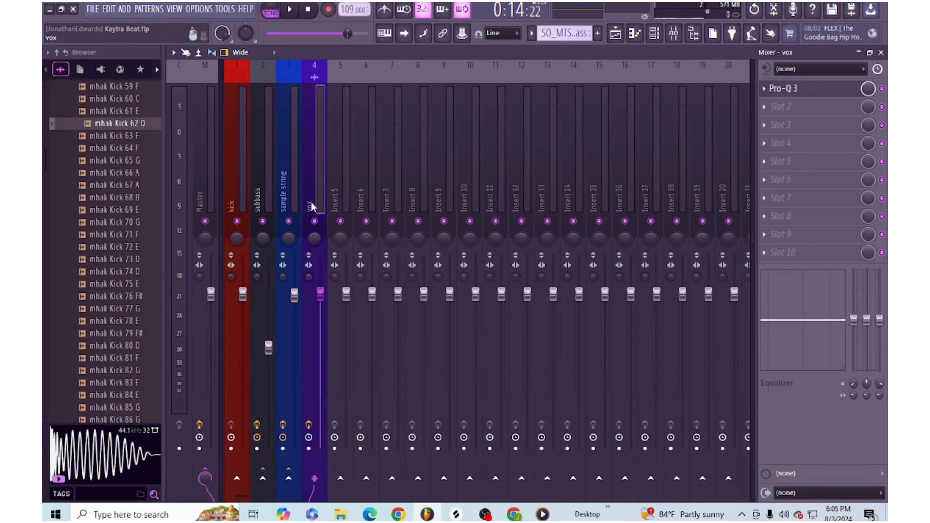
{"action": "right_click", "coordinate": [297, 483]}
{"action": "left_click", "coordinate": [353, 480]}
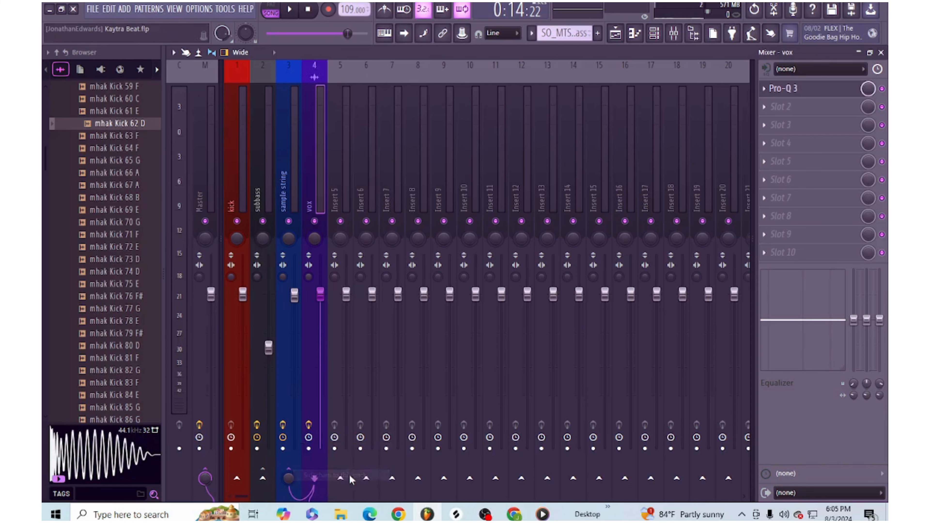
- Assign vox to the Stereo Side Chain input in the processing connections of the sample string's Pro-Q 3
{"action": "left_click", "coordinate": [281, 201]}
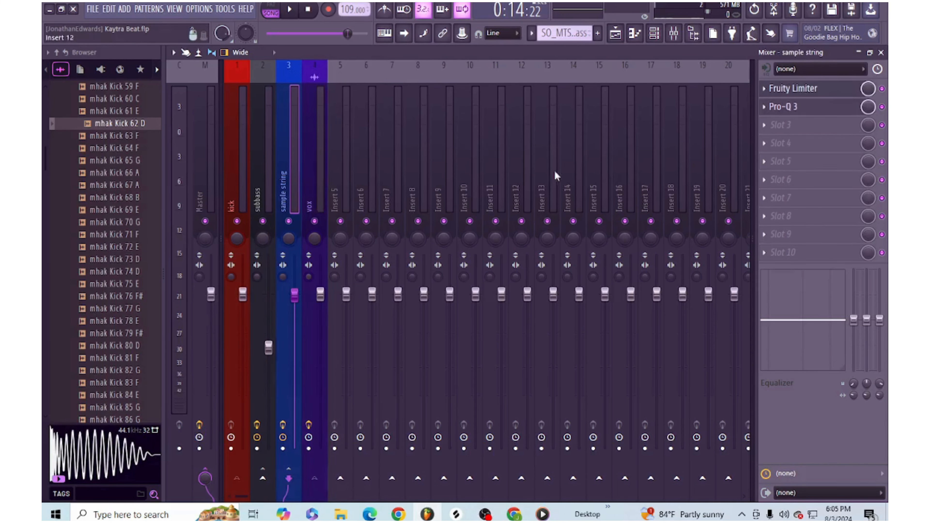
{"action": "left_click", "coordinate": [811, 107]}
{"action": "left_click_drag", "start_coordinate": [477, 162], "coordinate": [315, 140]}
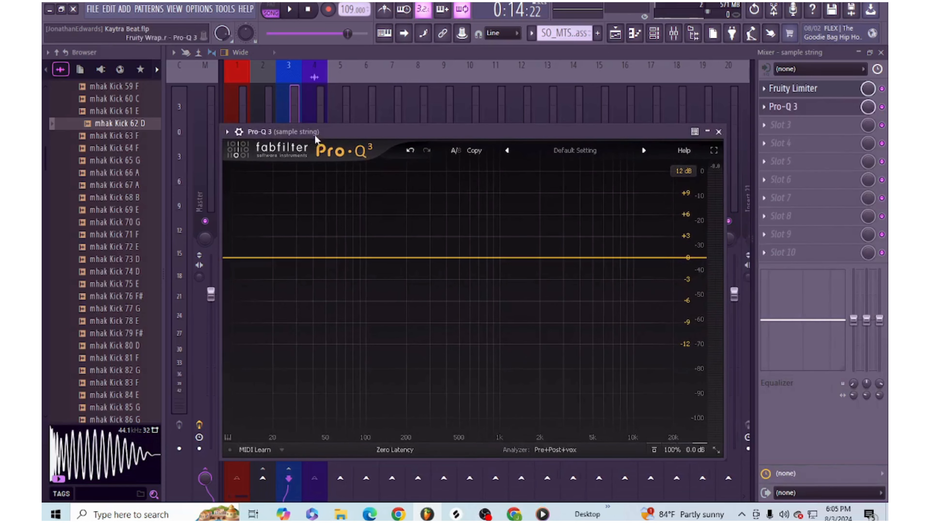
{"action": "left_click", "coordinate": [239, 132]}
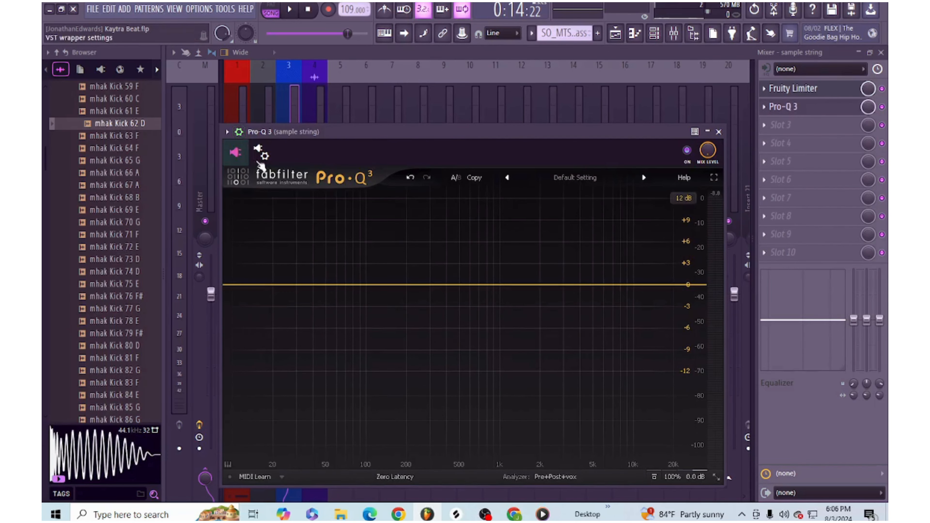
{"action": "left_click", "coordinate": [260, 153]}
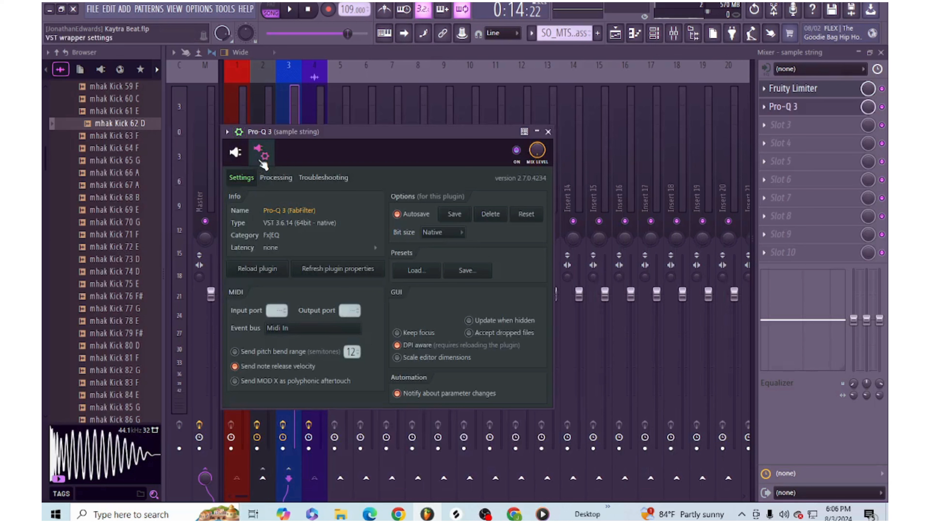
{"action": "left_click", "coordinate": [276, 178]}
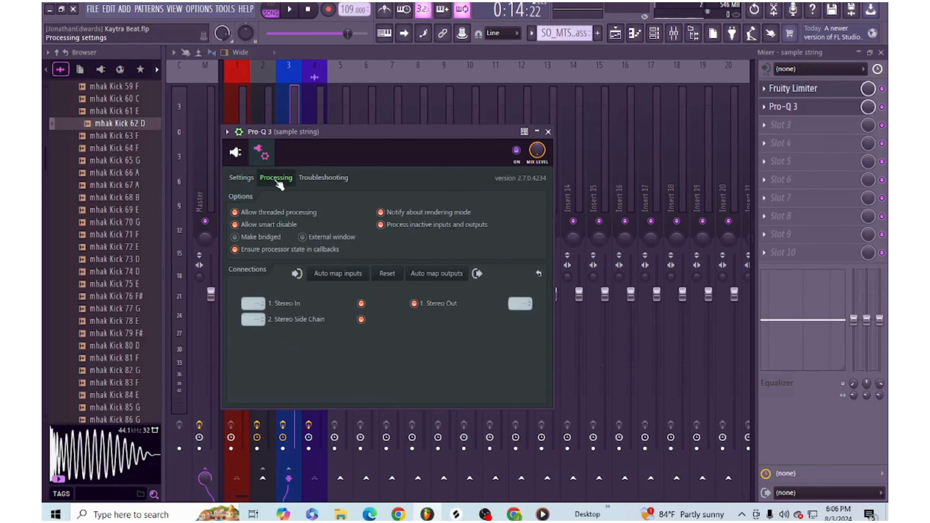
{"action": "left_click", "coordinate": [250, 319]}
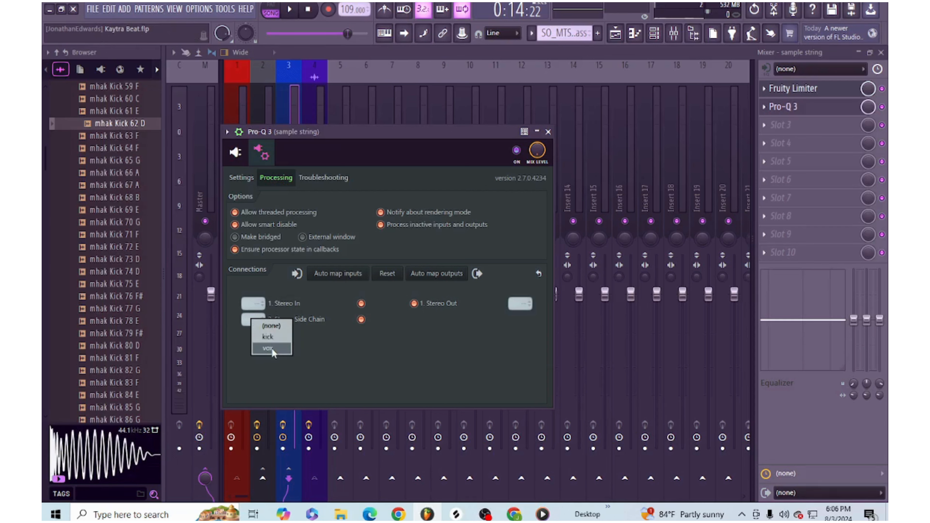
{"action": "left_click", "coordinate": [271, 347]}
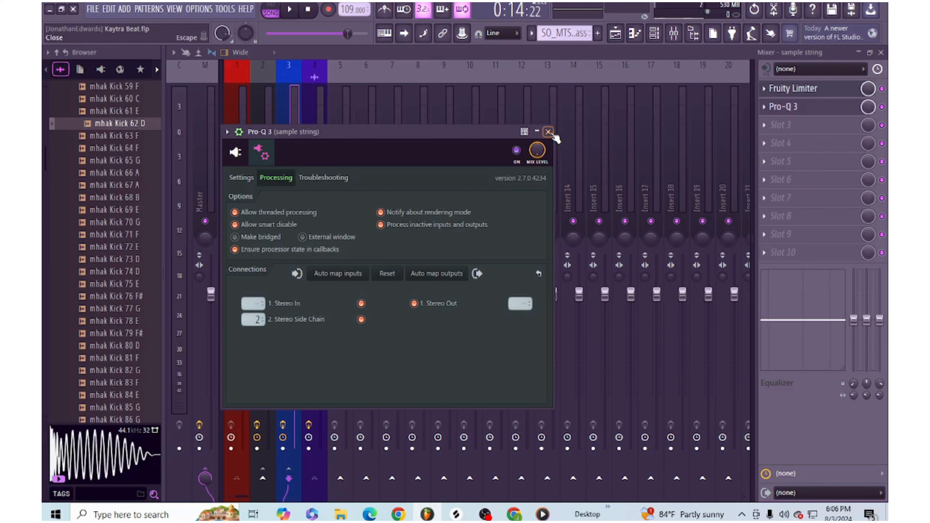
- Return to the Pro-Q 3 equalizer display, check the analyzer's vox external spectrum, and play the song
{"action": "left_click", "coordinate": [242, 163]}
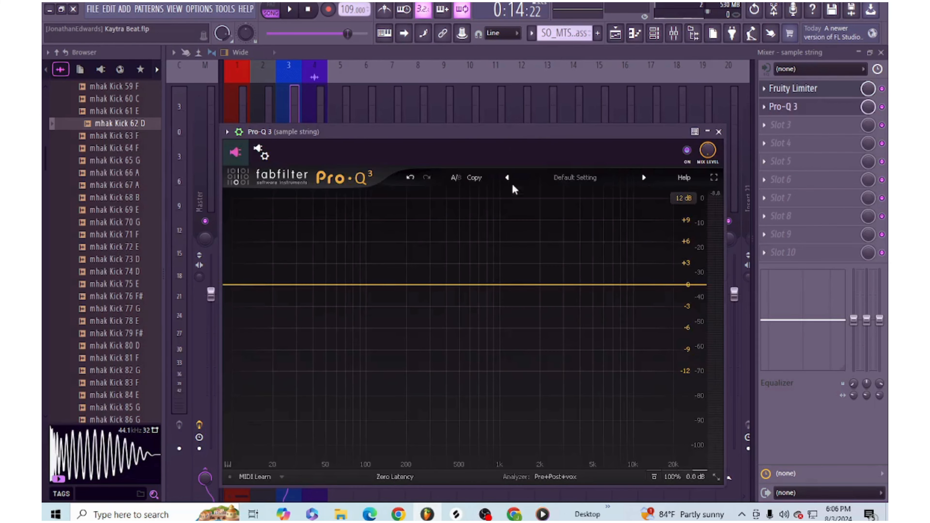
{"action": "left_click_drag", "start_coordinate": [490, 136], "coordinate": [479, 118]}
{"action": "left_click", "coordinate": [542, 460]}
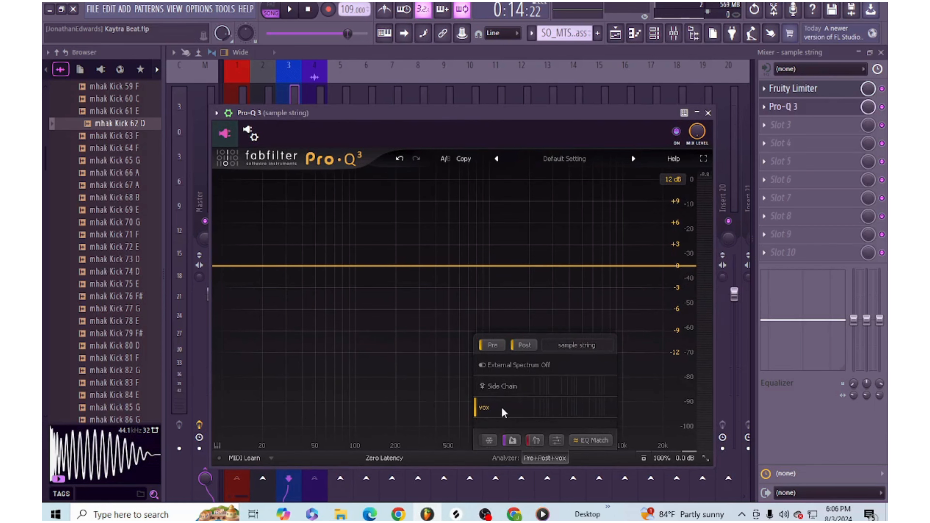
{"action": "key", "text": "space"}
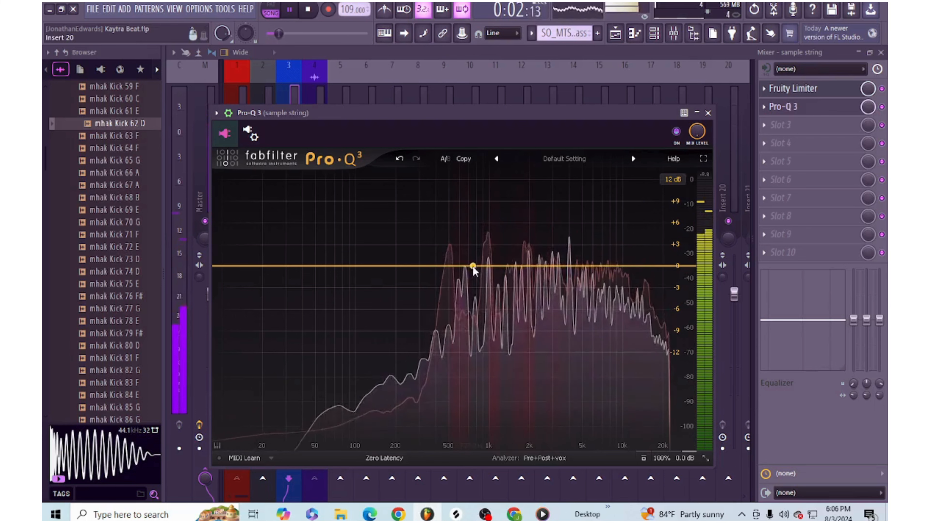
- Add bell bands at about 510 Hz, 3.1 kHz and 937 Hz, add a low shelf at about 10.35 kHz, and stop playback
{"action": "left_click", "coordinate": [450, 266]}
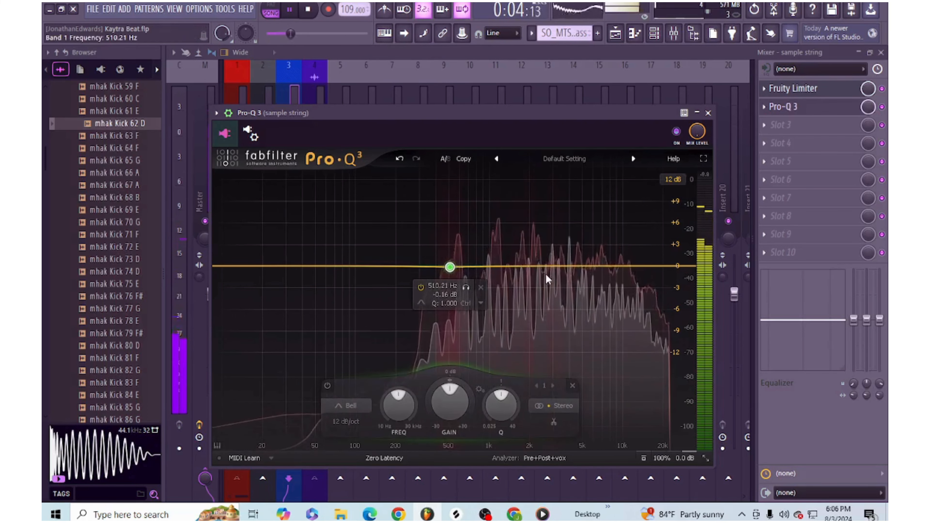
{"action": "left_click", "coordinate": [556, 268]}
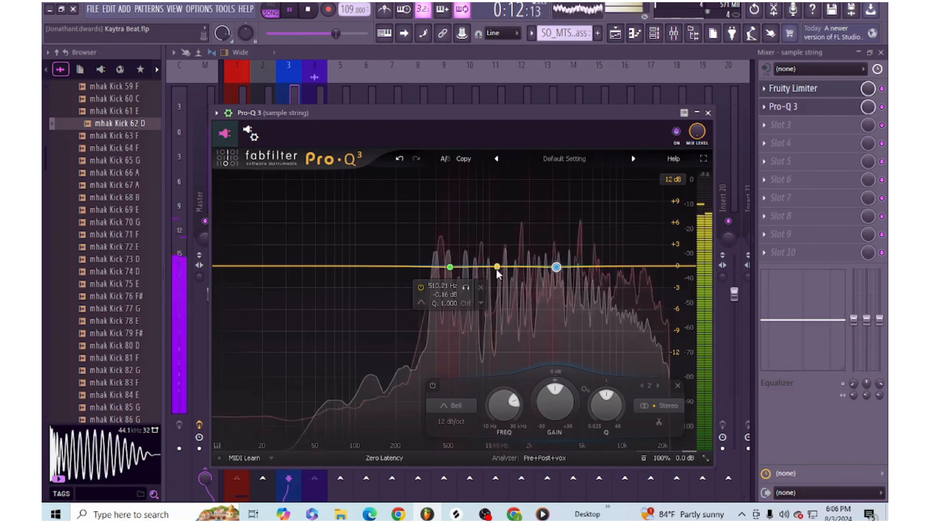
{"action": "left_click", "coordinate": [486, 268]}
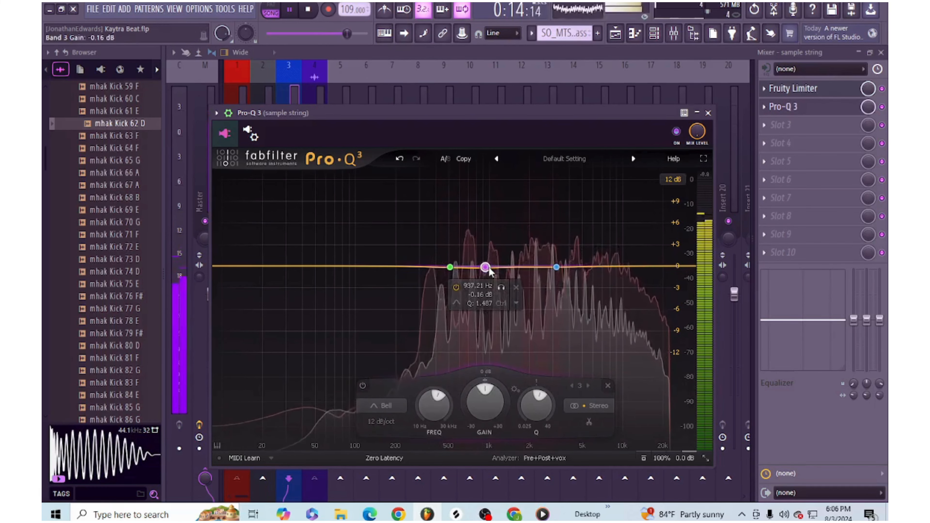
{"action": "left_click", "coordinate": [629, 266]}
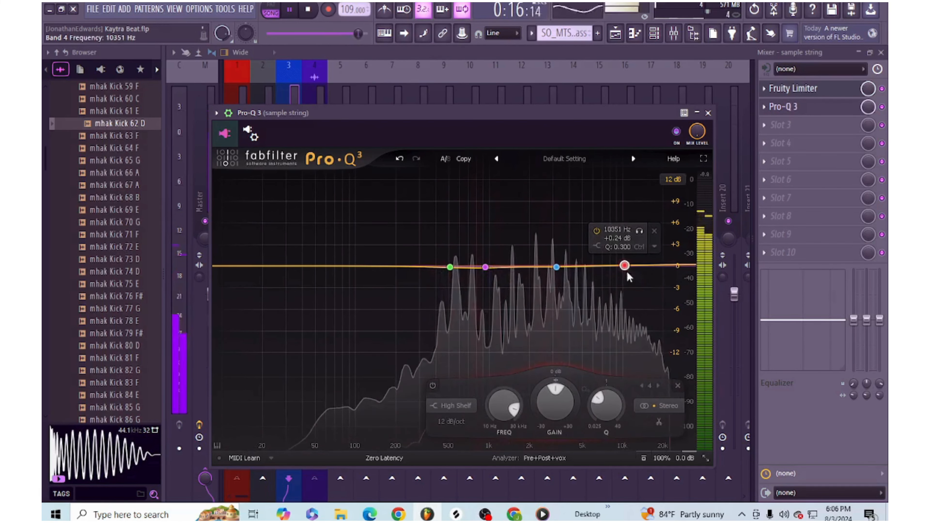
{"action": "left_click", "coordinate": [596, 247]}
{"action": "left_click", "coordinate": [611, 260]}
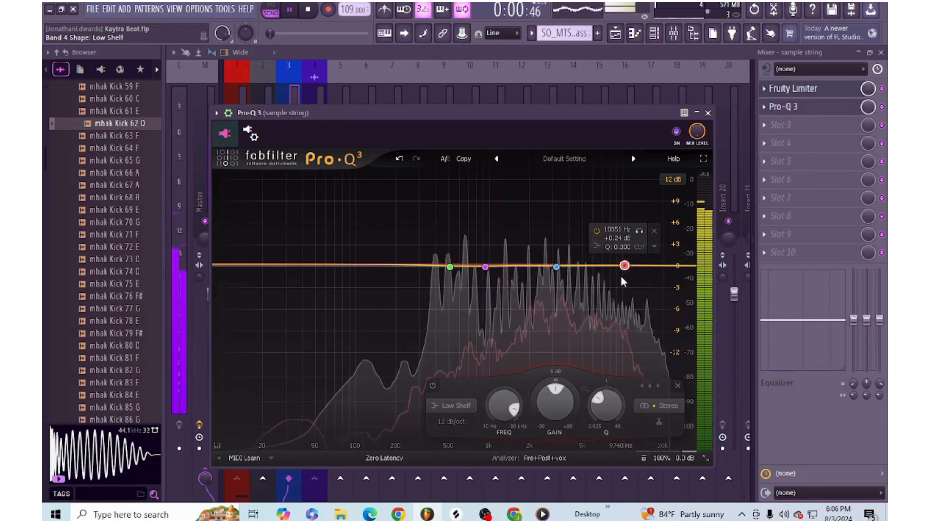
{"action": "key", "text": "space"}
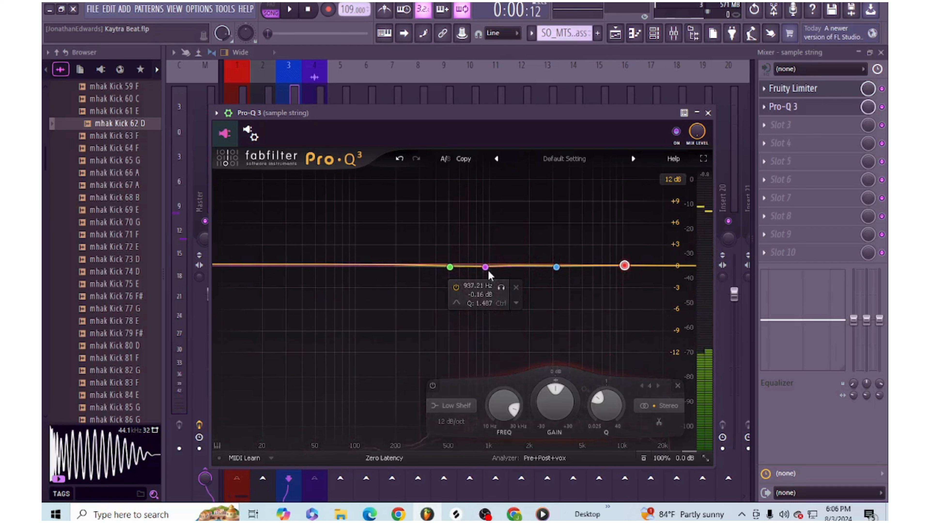
- Narrow band 3 to a Q of about 2.93, then slightly cut band 1 near 515 Hz with a Q of about 2.77
{"action": "left_click", "coordinate": [486, 267]}
{"action": "scroll", "coordinate": [486, 267], "scroll_direction": "up", "scroll_amount": 4}
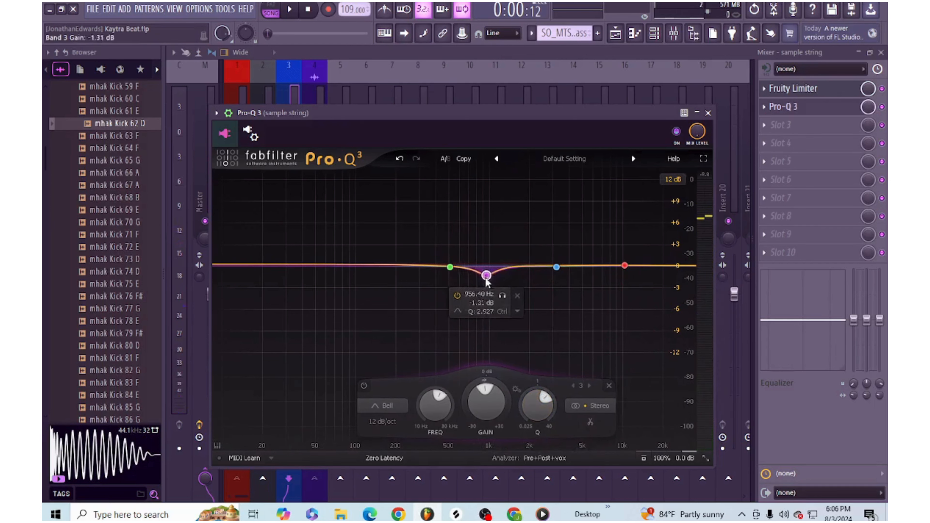
{"action": "mouse_move", "coordinate": [450, 267]}
{"action": "left_mouse_down"}
{"action": "mouse_move", "coordinate": [451, 279]}
{"action": "mouse_move", "coordinate": [450, 269]}
{"action": "left_mouse_up"}
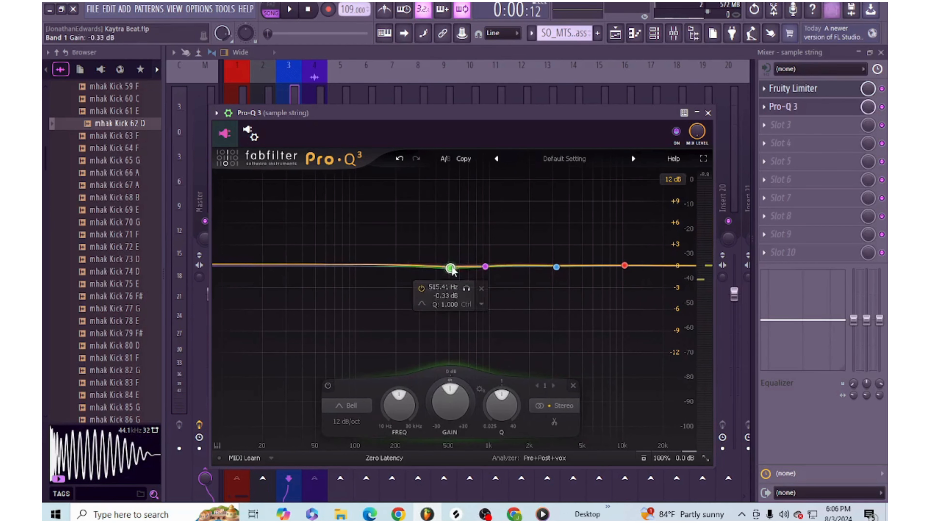
{"action": "scroll", "coordinate": [507, 383], "scroll_direction": "up", "scroll_amount": 3}
{"action": "scroll", "coordinate": [507, 382], "scroll_direction": "down", "scroll_amount": 2}
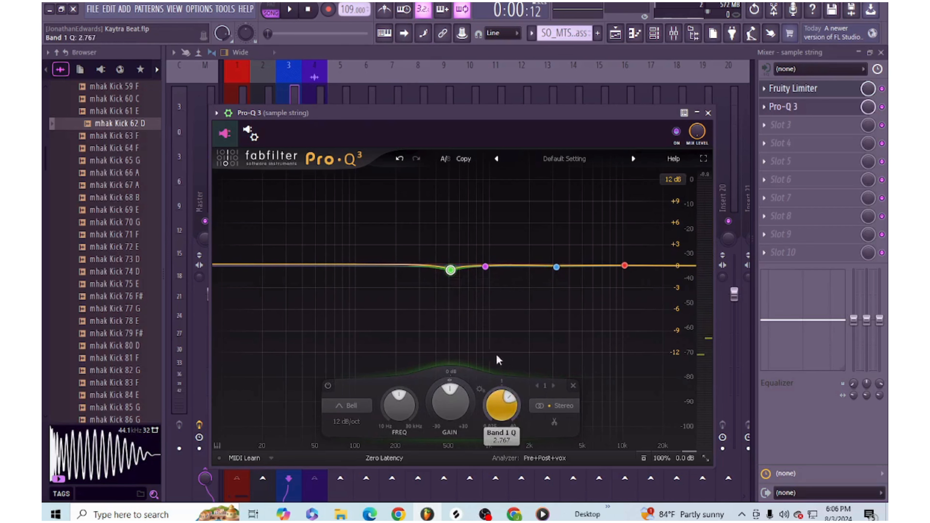
- Cut band 2 slightly near 3.1 kHz with a Q of about 1.65, and lower band 4 to -0.16 dB at about 10.1 kHz
{"action": "left_click_drag", "start_coordinate": [555, 268], "coordinate": [555, 277]}
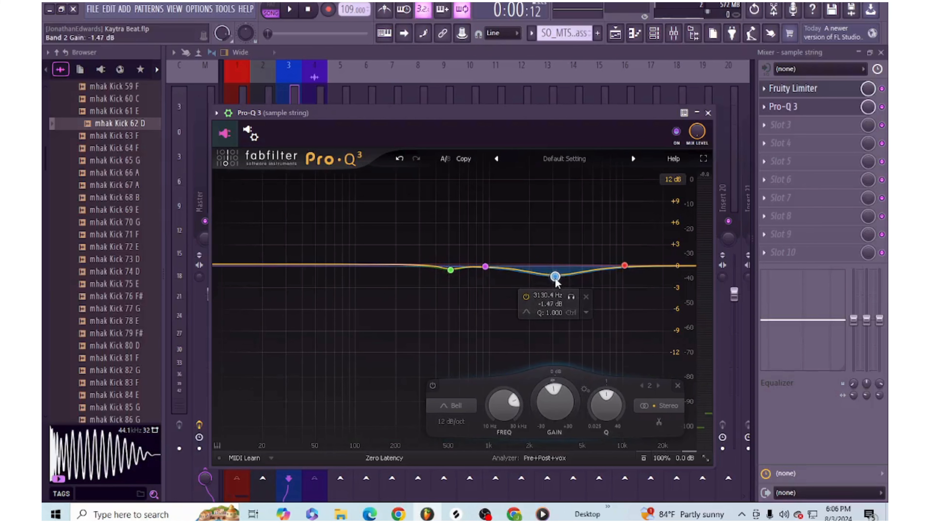
{"action": "scroll", "coordinate": [606, 406], "scroll_direction": "up", "scroll_amount": 2}
{"action": "scroll", "coordinate": [606, 406], "scroll_direction": "up", "scroll_amount": 2}
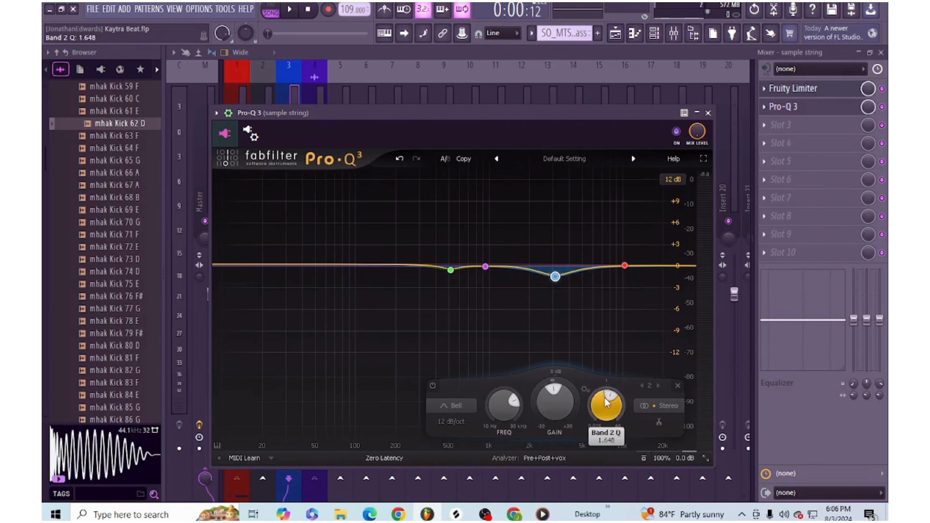
{"action": "left_click_drag", "start_coordinate": [555, 276], "coordinate": [554, 271]}
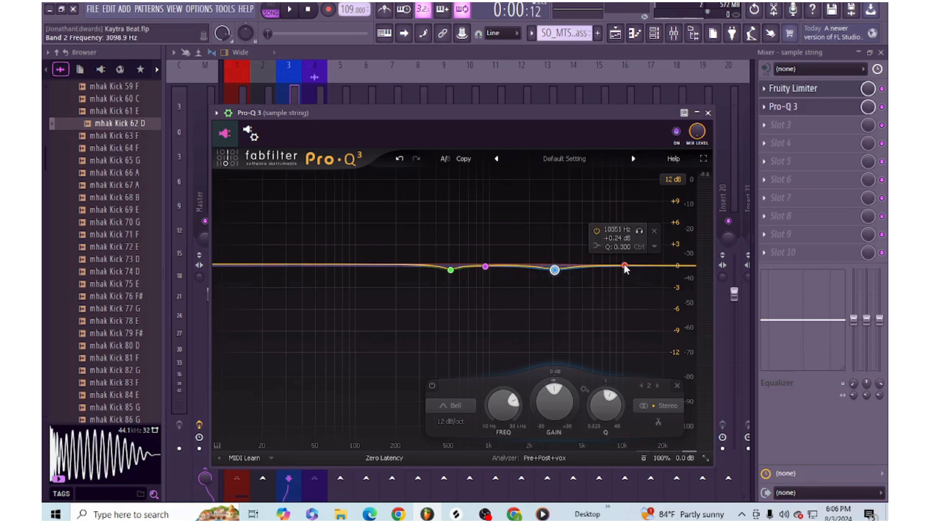
{"action": "left_click_drag", "start_coordinate": [625, 266], "coordinate": [624, 269]}
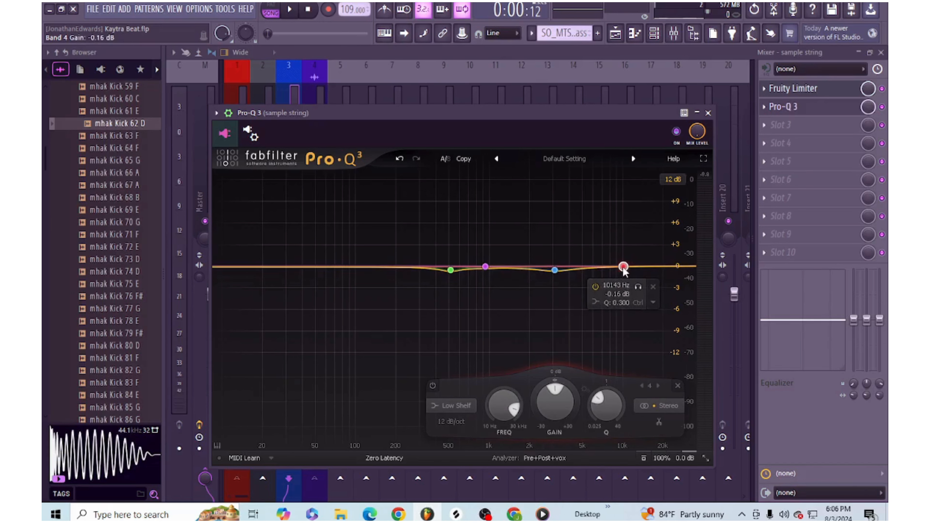
- Change band 4 to a bell with a Q of about 1.87, near 9.94 kHz with a gain just below 0 dB
{"action": "left_click", "coordinate": [596, 302]}
{"action": "left_click", "coordinate": [603, 314]}
{"action": "left_click_drag", "start_coordinate": [624, 268], "coordinate": [625, 277]}
{"action": "left_click_drag", "start_coordinate": [607, 407], "coordinate": [583, 374]}
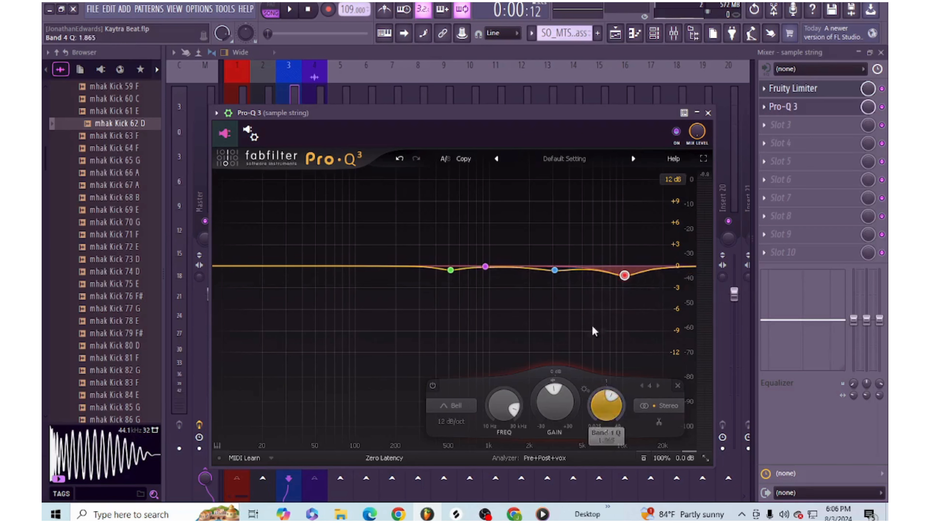
{"action": "left_click_drag", "start_coordinate": [625, 276], "coordinate": [622, 268]}
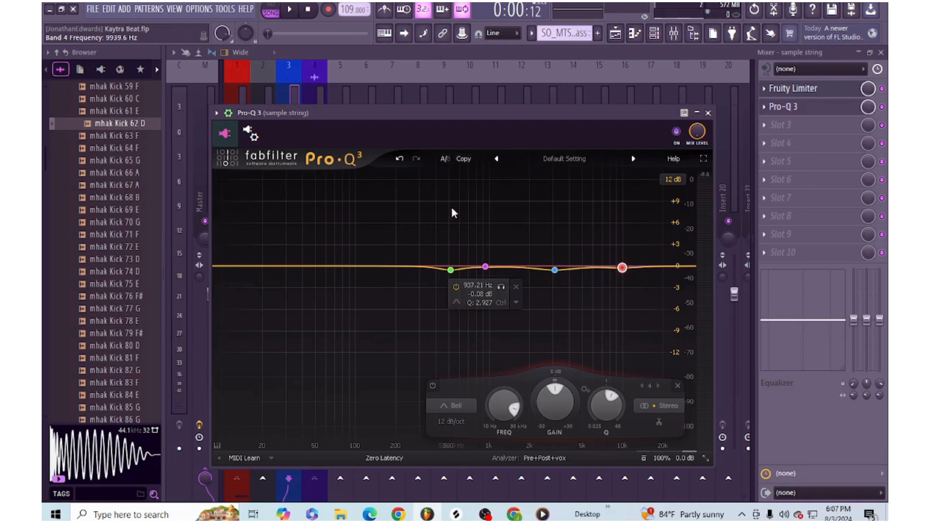
- Move band 1 to about 500 Hz at -0.12 dB and give it a dynamic range of about -5 dB
{"action": "left_click_drag", "start_coordinate": [450, 270], "coordinate": [450, 271]}
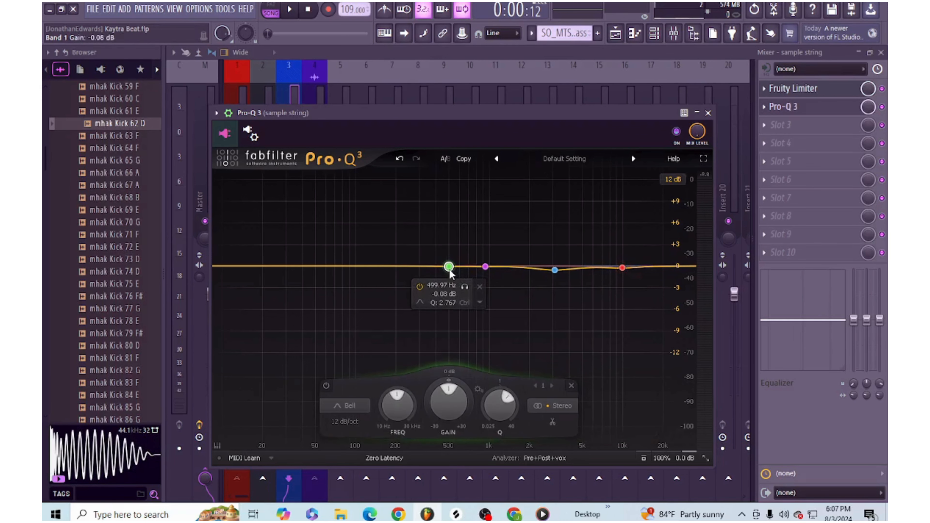
{"action": "mouse_move", "coordinate": [448, 385]}
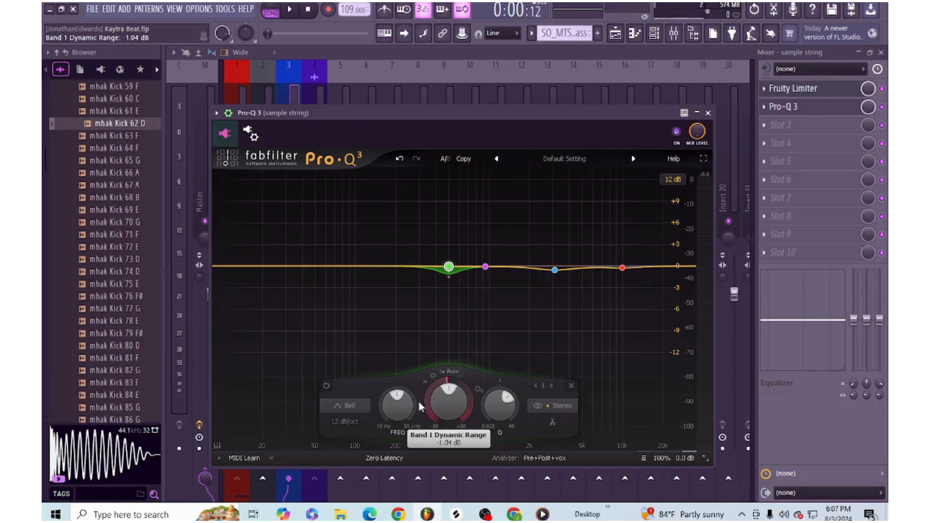
{"action": "left_click_drag", "start_coordinate": [420, 403], "coordinate": [406, 432]}
{"action": "left_click_drag", "start_coordinate": [448, 410], "coordinate": [448, 416]}
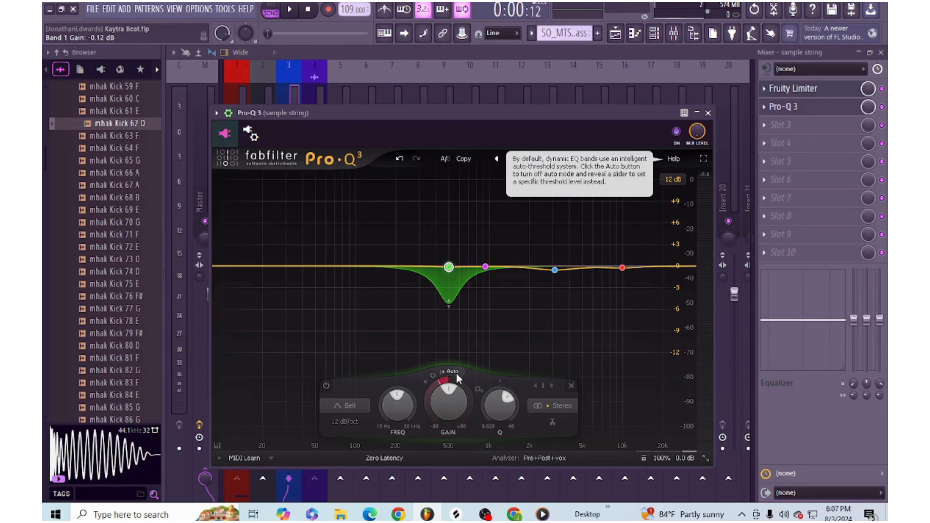
- Turn off band 1's auto threshold, leaving it at -20 dB, enable its external side chain, and play the song briefly to check it
{"action": "left_click", "coordinate": [454, 373]}
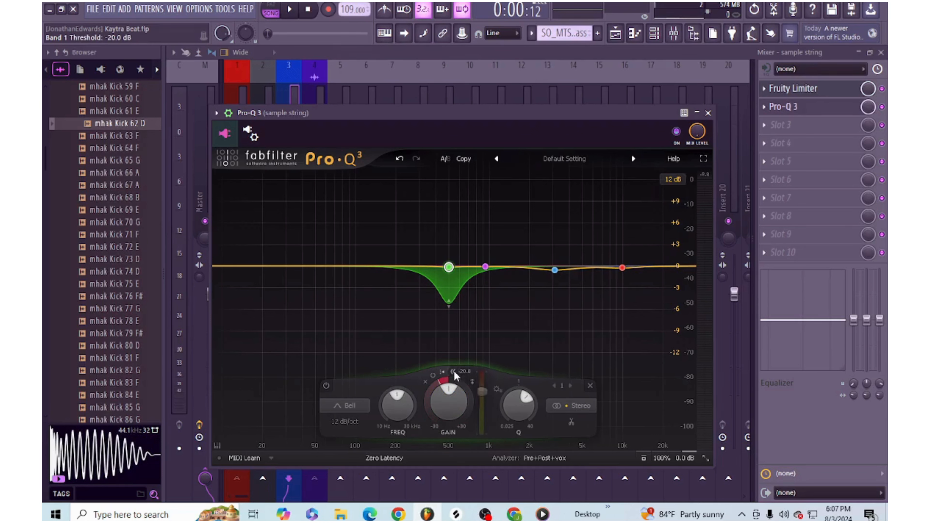
{"action": "left_click", "coordinate": [473, 382]}
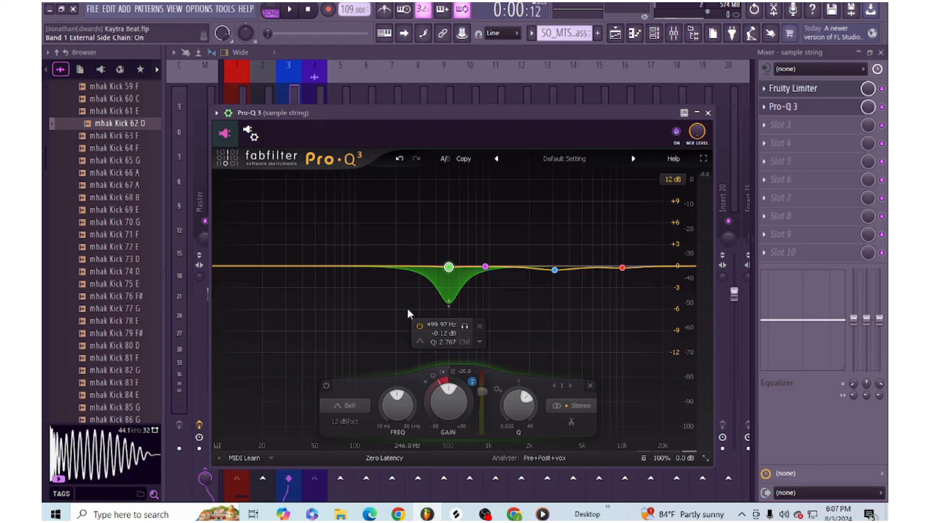
{"action": "key", "text": "space"}
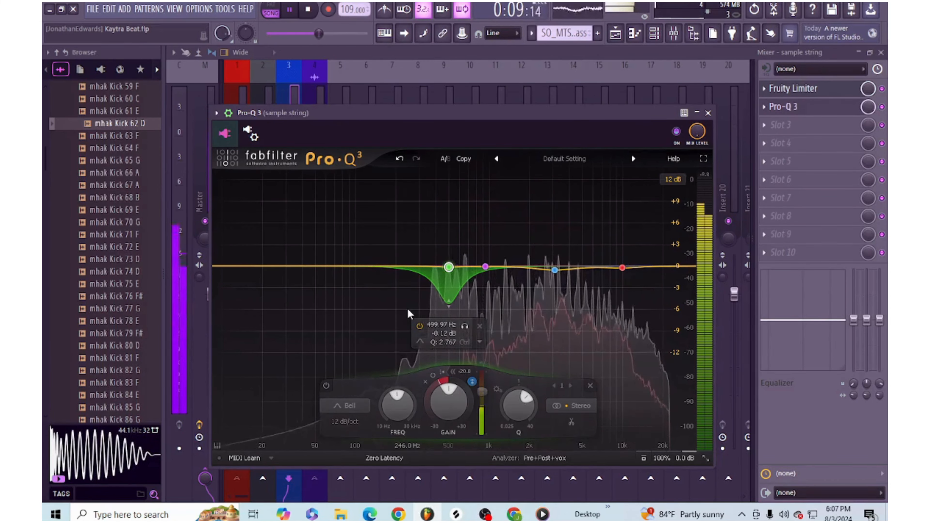
{"action": "key", "text": "space"}
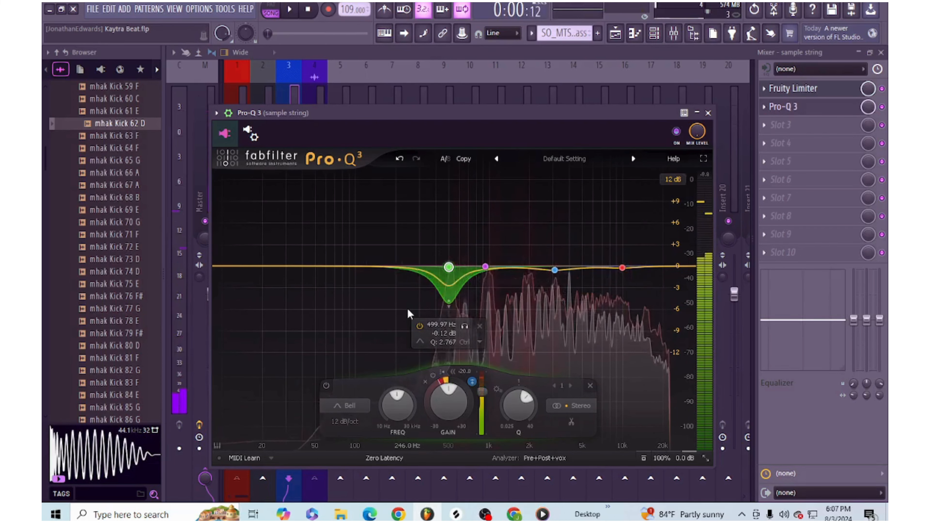
- Give bands 2–4 about -5 dB dynamic range, Qs of about 2.53 and 4.49 on bands 2 and 3, a -20 dB threshold and external side chain
{"action": "left_click_drag", "start_coordinate": [471, 229], "coordinate": [665, 309]}
{"action": "left_click_drag", "start_coordinate": [531, 419], "coordinate": [528, 440]}
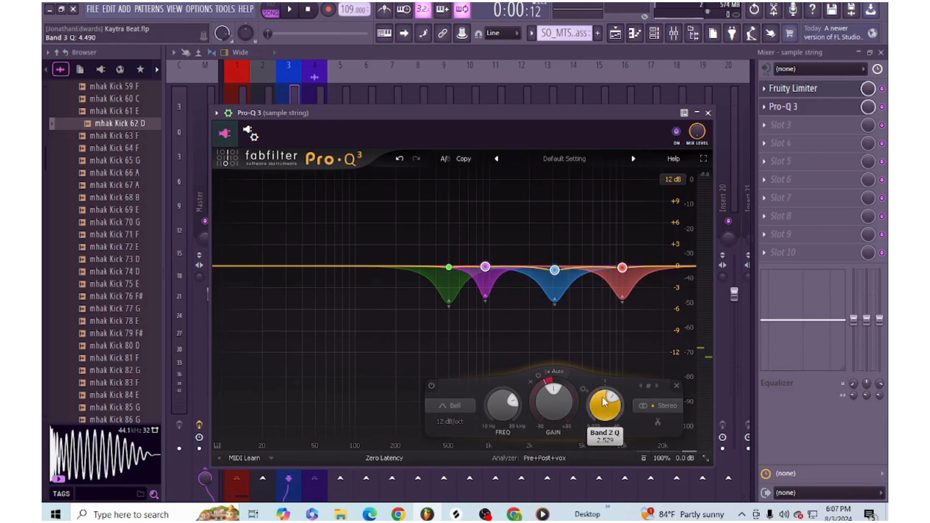
{"action": "left_click", "coordinate": [583, 389]}
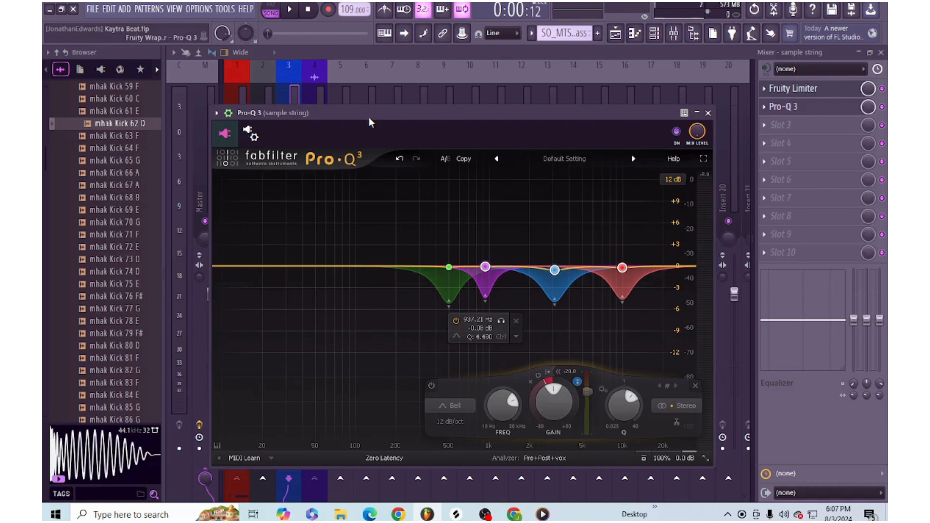
{"action": "key", "text": "space"}
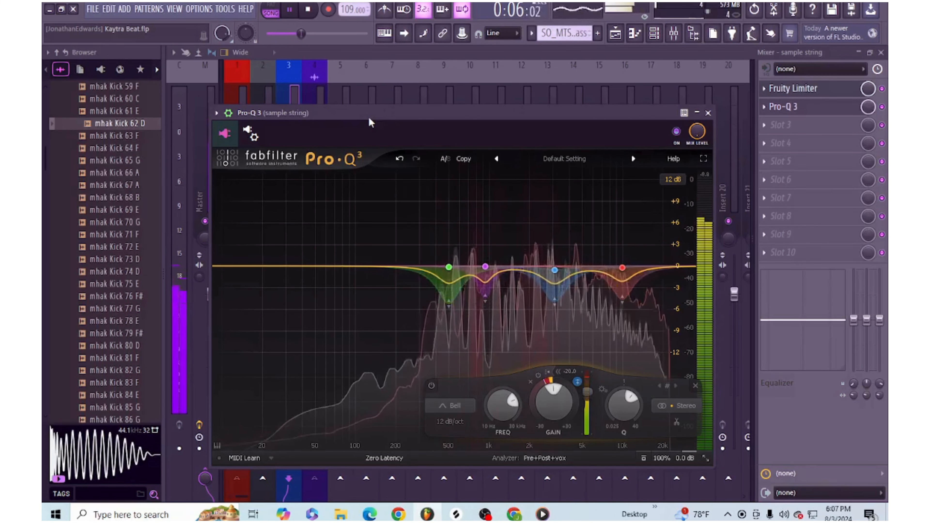
- Lower the vox track's fader to -4.4 dB, then slightly further while the song plays
{"action": "left_click_drag", "start_coordinate": [366, 113], "coordinate": [573, 234]}
{"action": "key", "text": "space"}
{"action": "left_click_drag", "start_coordinate": [320, 293], "coordinate": [320, 322]}
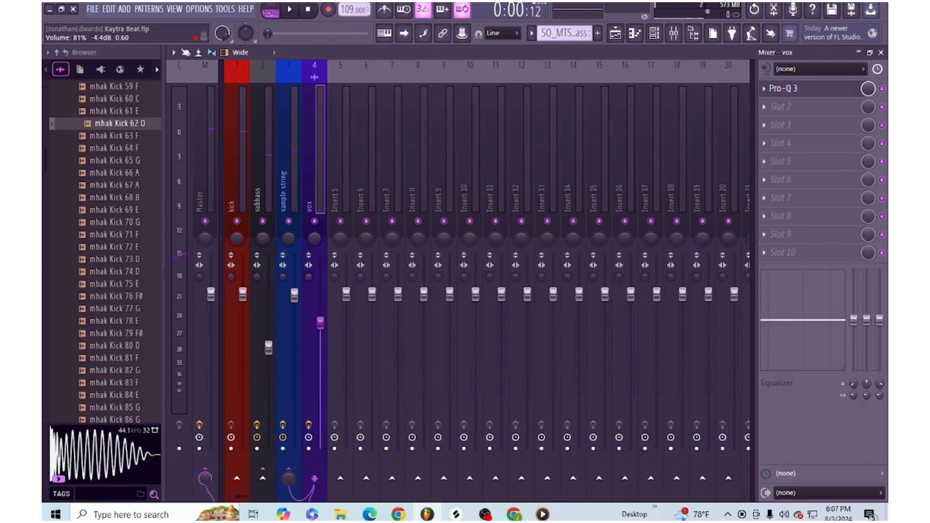
{"action": "key", "text": "space"}
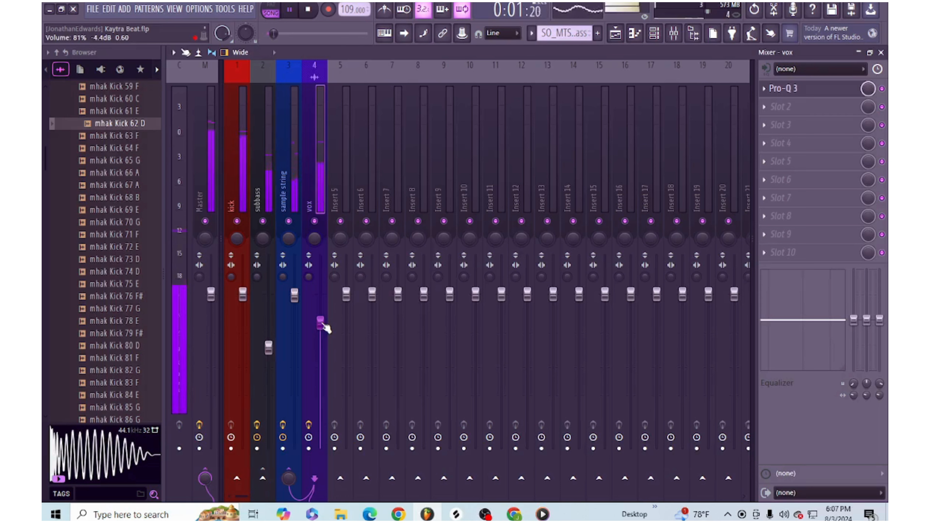
{"action": "left_click_drag", "start_coordinate": [322, 324], "coordinate": [322, 333]}
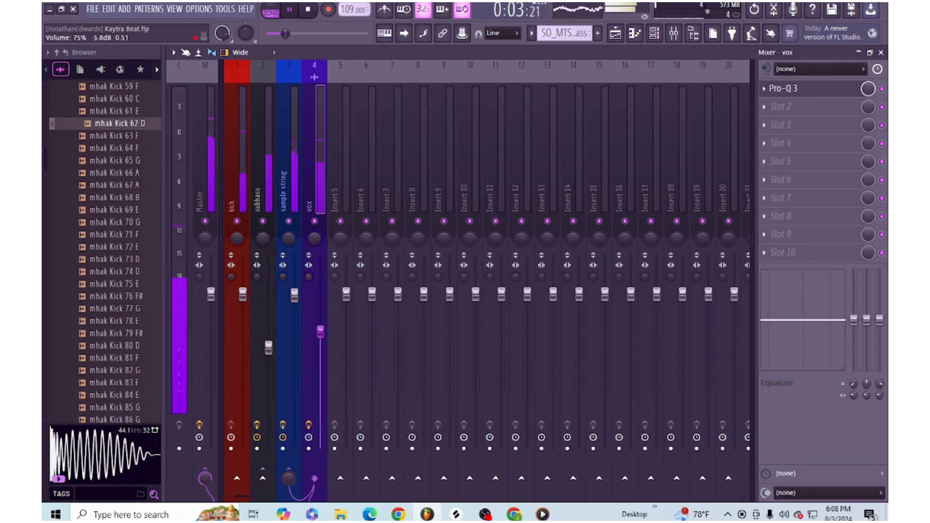
- Reopen the sample string track's Pro-Q 3, stop playback, and bring the whole equalizer window into view
{"action": "left_click", "coordinate": [286, 185]}
{"action": "left_click", "coordinate": [787, 109]}
{"action": "key", "text": "space"}
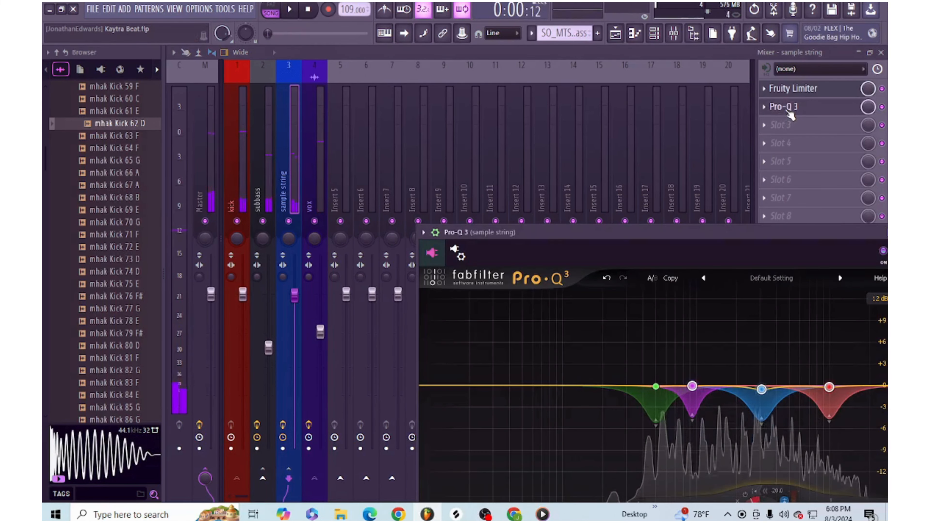
{"action": "left_click_drag", "start_coordinate": [604, 234], "coordinate": [448, 119]}
- Set the stereo placement of bands 1 and 3 to Mid, and play the song to hear the result
{"action": "left_click", "coordinate": [500, 271]}
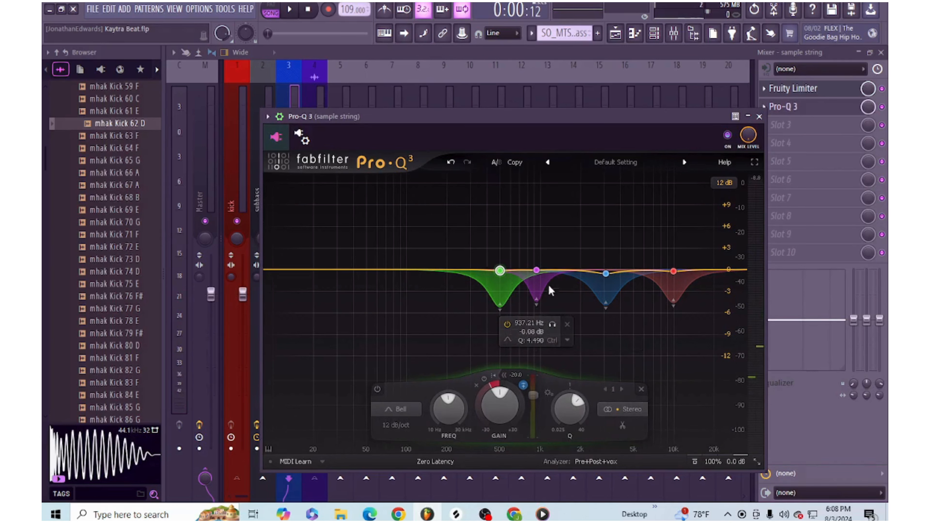
{"action": "left_click", "coordinate": [626, 412]}
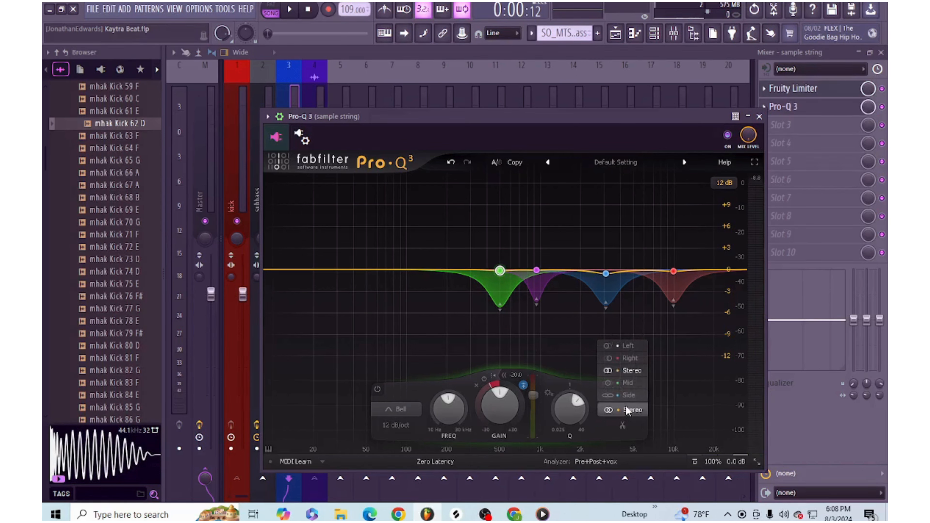
{"action": "left_click", "coordinate": [633, 384]}
{"action": "left_click", "coordinate": [537, 270]}
{"action": "left_click", "coordinate": [661, 409]}
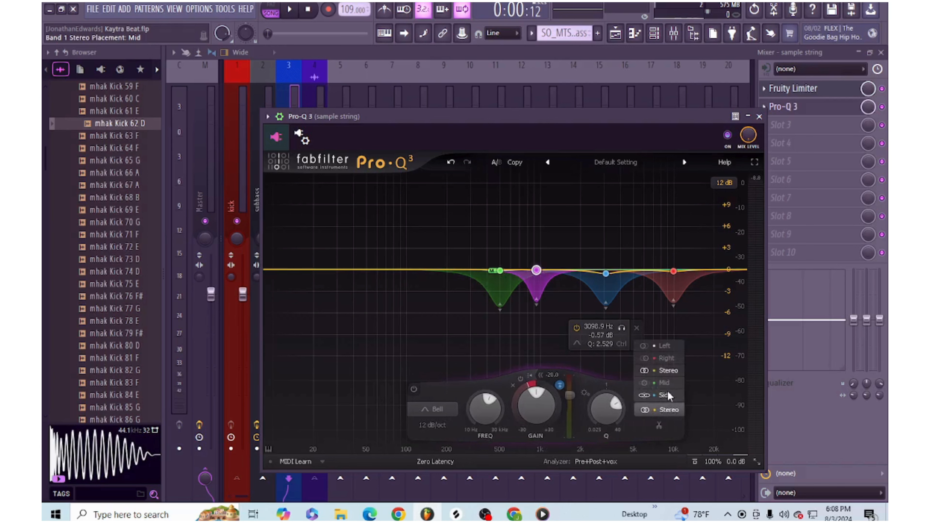
{"action": "left_click", "coordinate": [664, 383]}
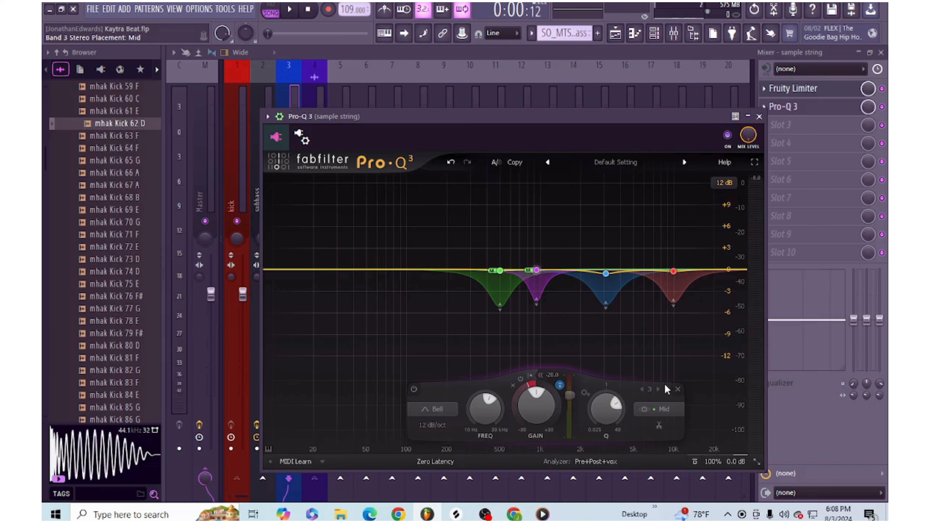
{"action": "key", "text": "space"}
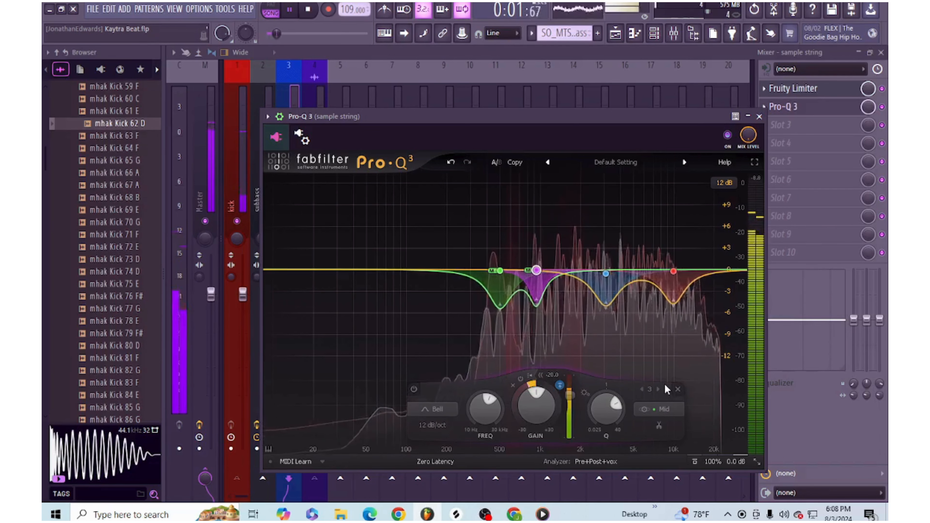
{"action": "key", "text": "space"}
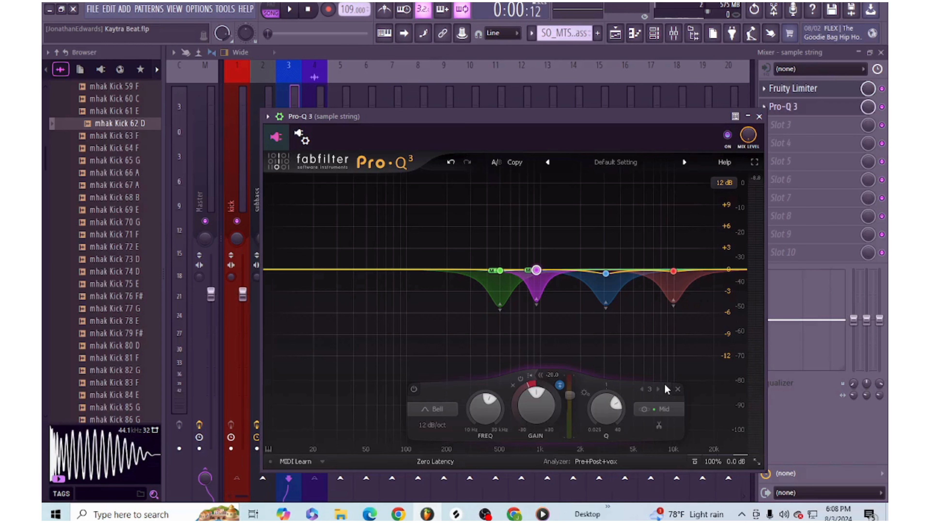
- Examine the equalizer's available processing modes and the explanation of each one
{"action": "left_click", "coordinate": [448, 462]}
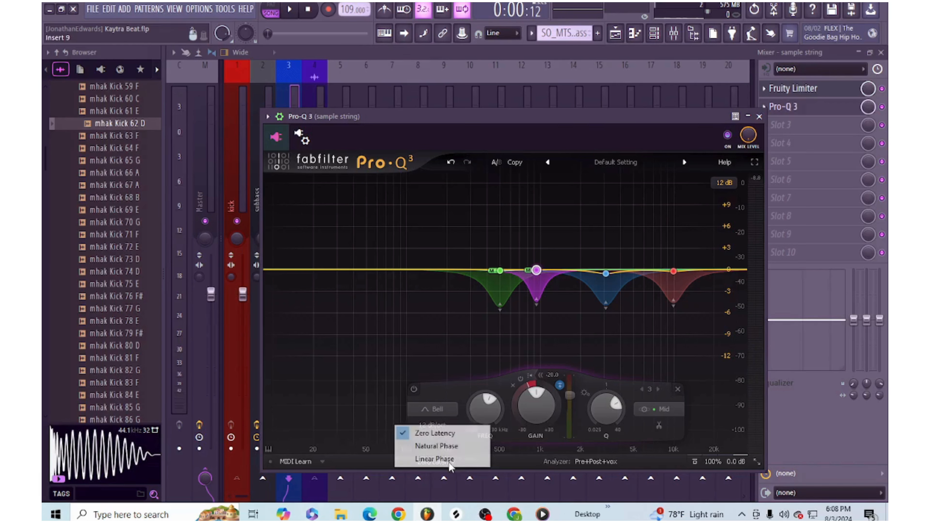
{"action": "left_click", "coordinate": [374, 458]}
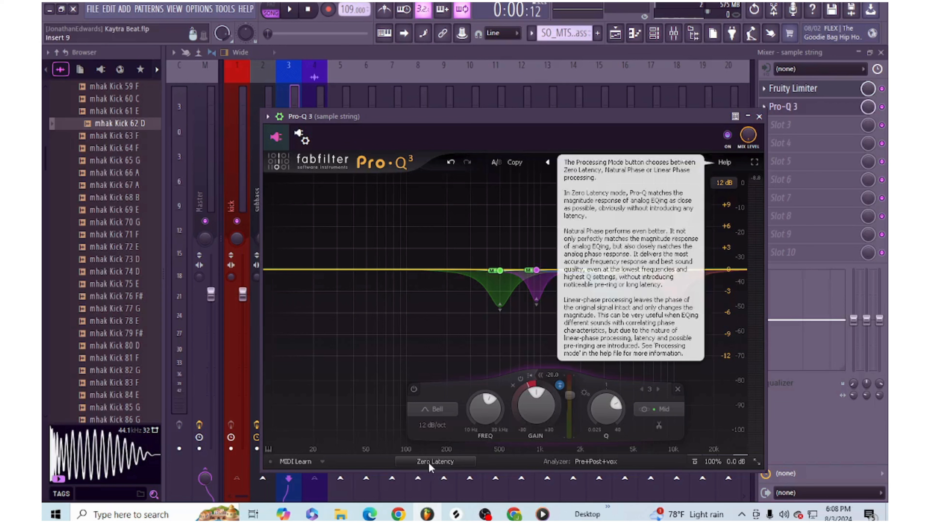
{"action": "left_click", "coordinate": [428, 462]}
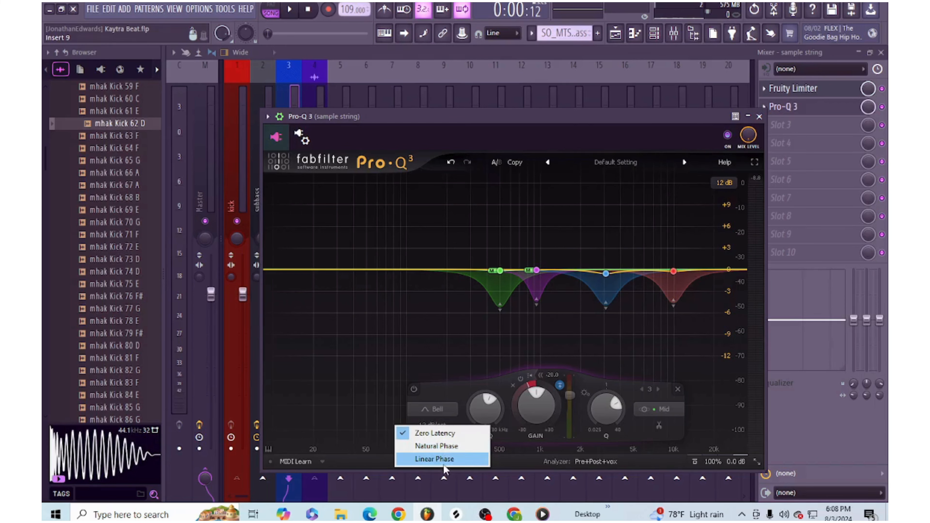
{"action": "left_click", "coordinate": [400, 393]}
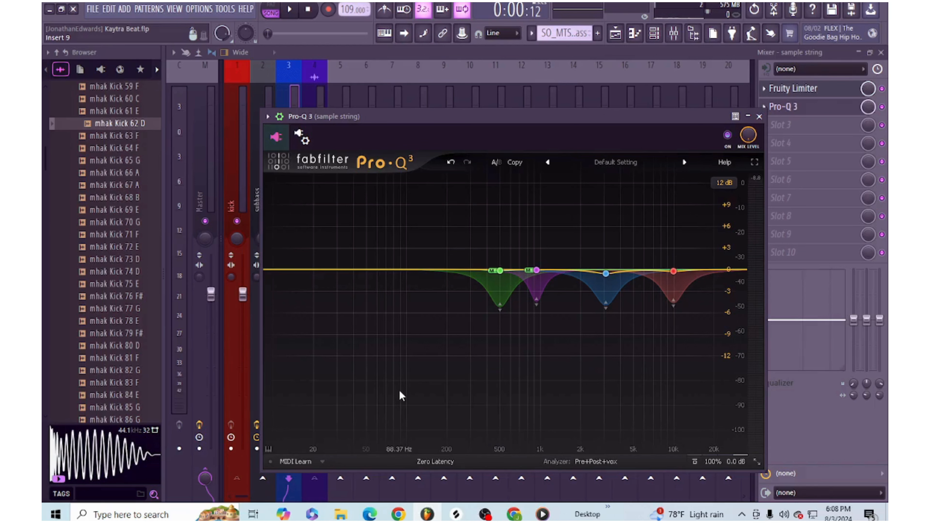
{"action": "mouse_move", "coordinate": [472, 288]}
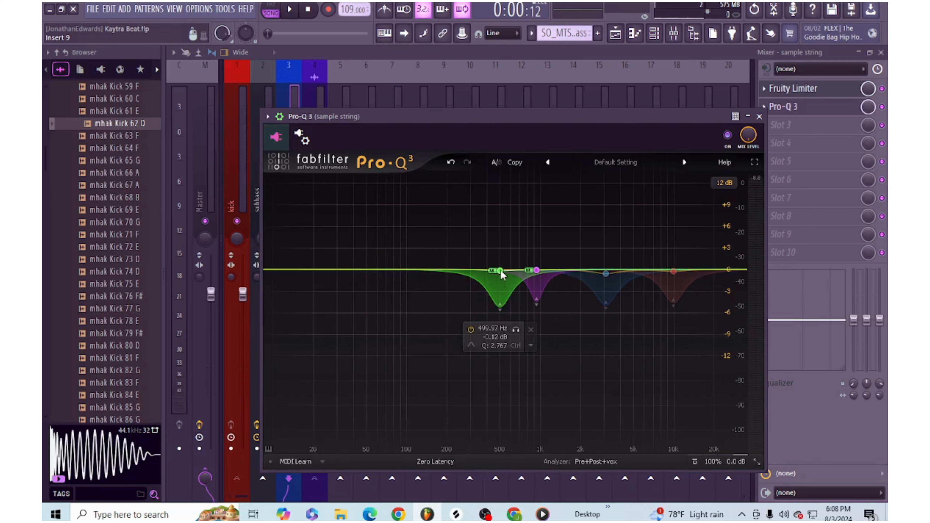